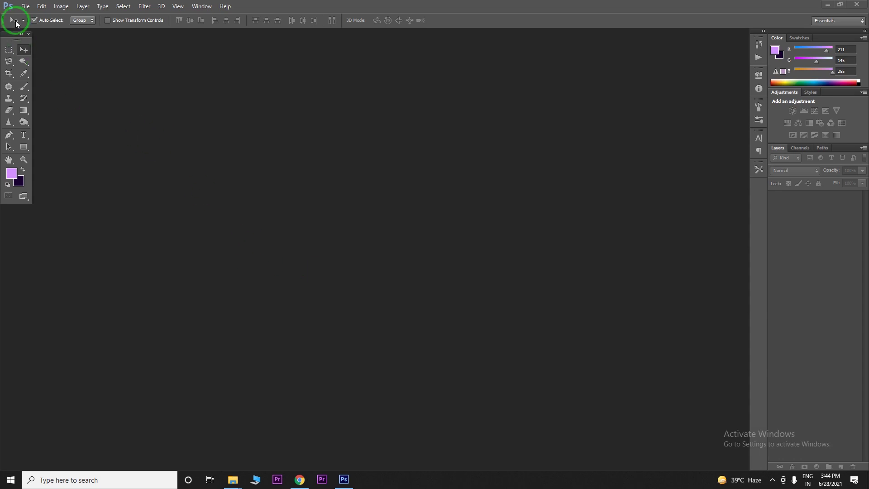
Create a new RGB document 1080 pixels wide and 1350 pixels high, at 100 pixels/inch with a white background
{"action": "left_click", "coordinate": [24, 6]}
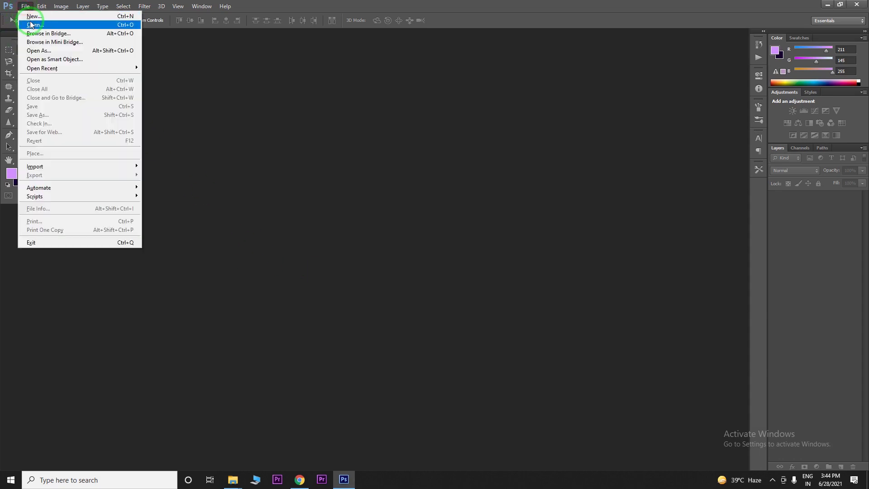
{"action": "left_click", "coordinate": [23, 15]}
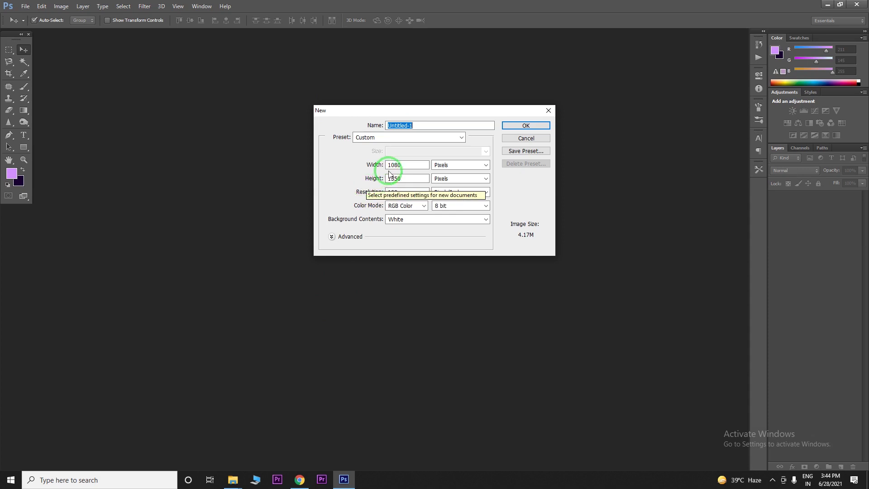
{"action": "left_click_drag", "start_coordinate": [407, 165], "coordinate": [386, 163]}
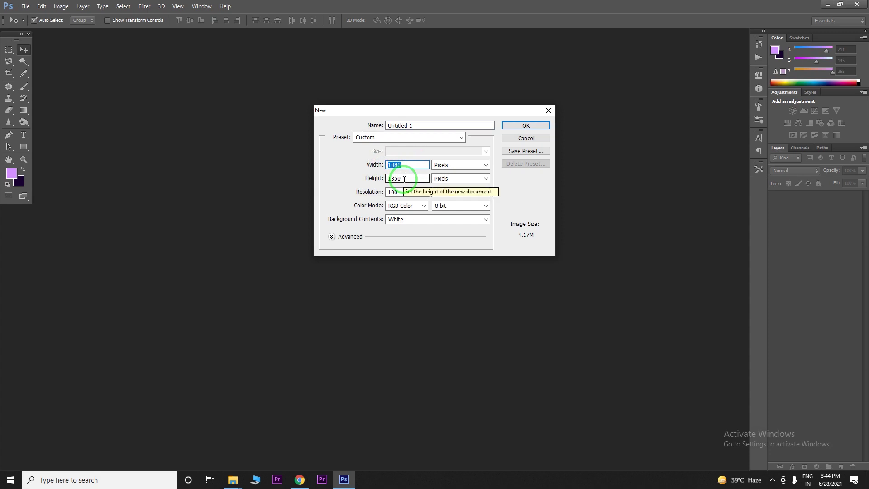
{"action": "left_click_drag", "start_coordinate": [404, 179], "coordinate": [383, 181]}
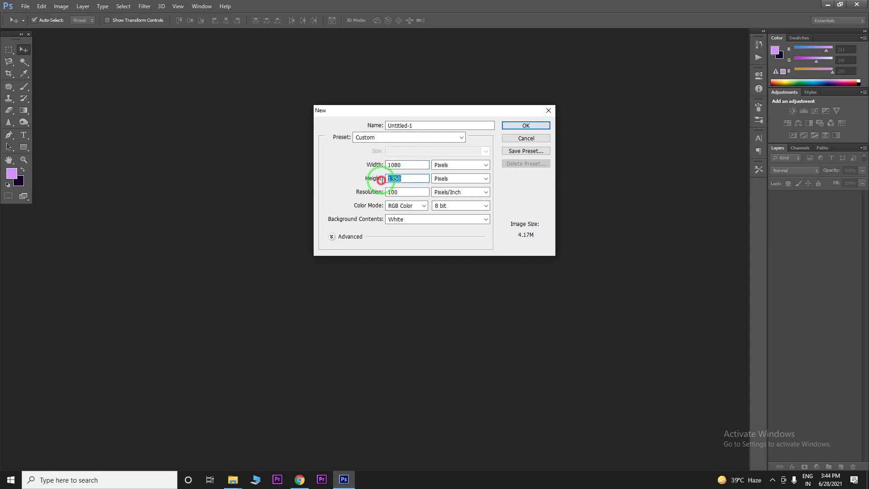
{"action": "left_click", "coordinate": [410, 177]}
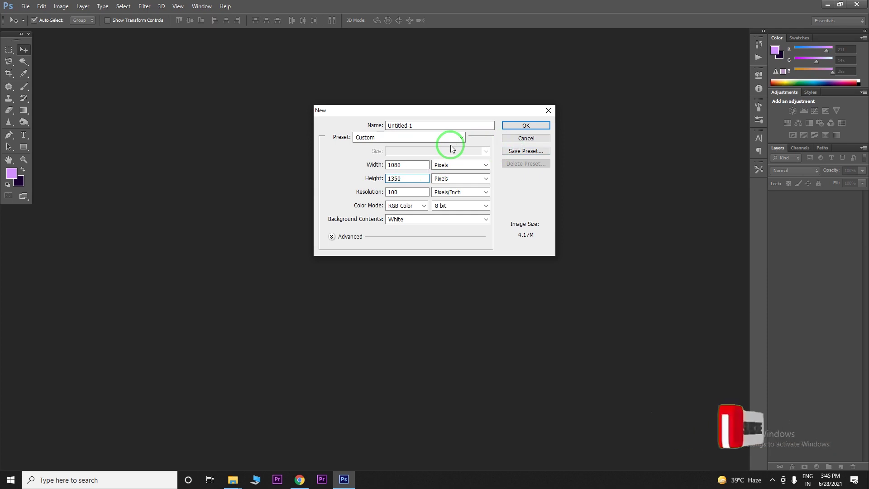
{"action": "left_click", "coordinate": [527, 128]}
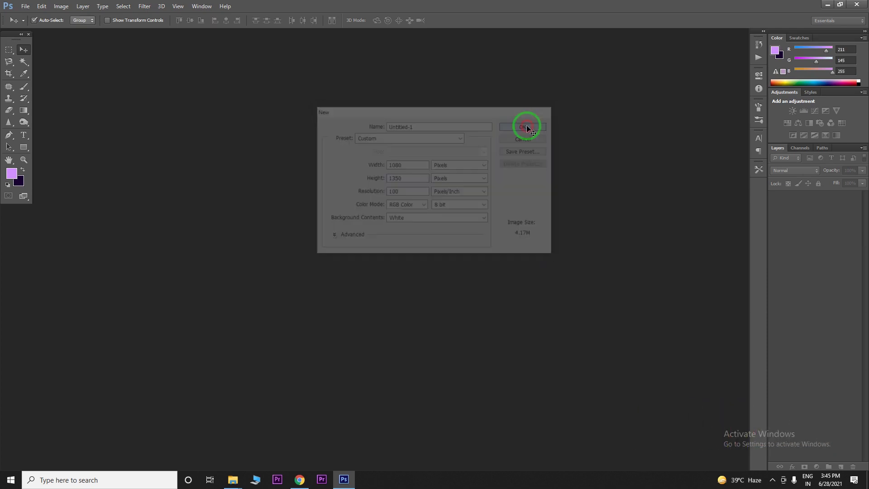
{"action": "key", "text": "ctrl+minus"}
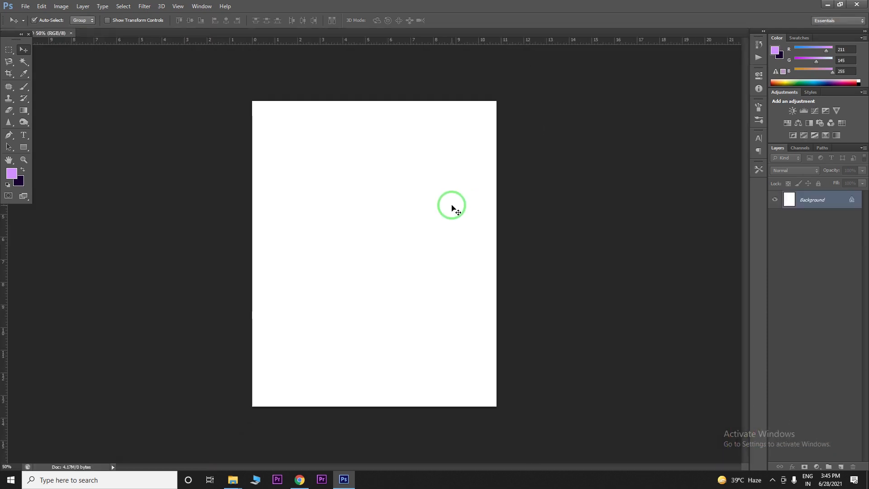
{"action": "key", "text": "ctrl+plus"}
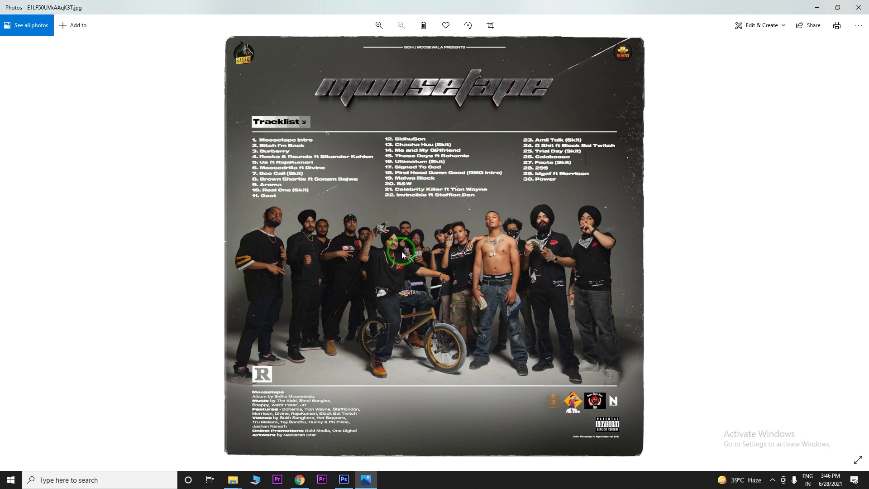
Place the Moosetape tracklist image E1LF50UVkAAqK3T into the document, spanning the canvas width and sitting toward its lower edge
{"action": "left_click", "coordinate": [858, 7]}
{"action": "left_click", "coordinate": [360, 341]}
{"action": "left_click_drag", "start_coordinate": [360, 340], "coordinate": [359, 325]}
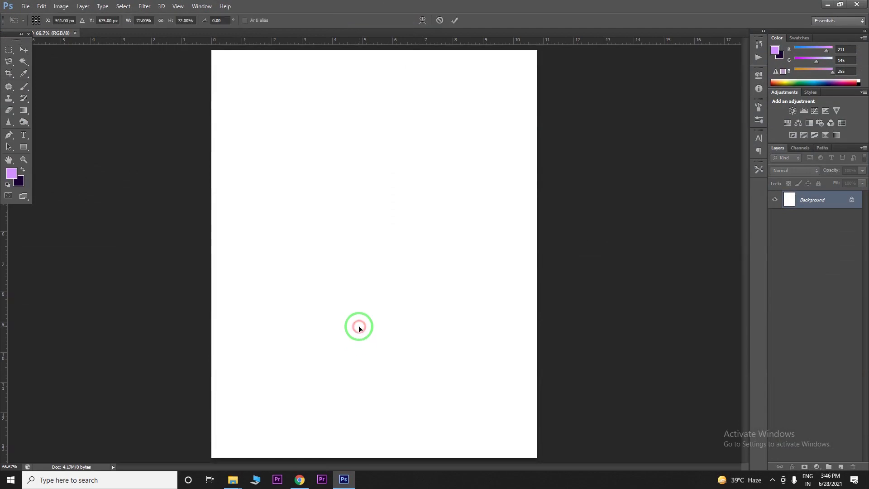
{"action": "double_click", "coordinate": [388, 314]}
{"action": "scroll", "coordinate": [447, 301], "scroll_direction": "up", "scroll_amount": 2}
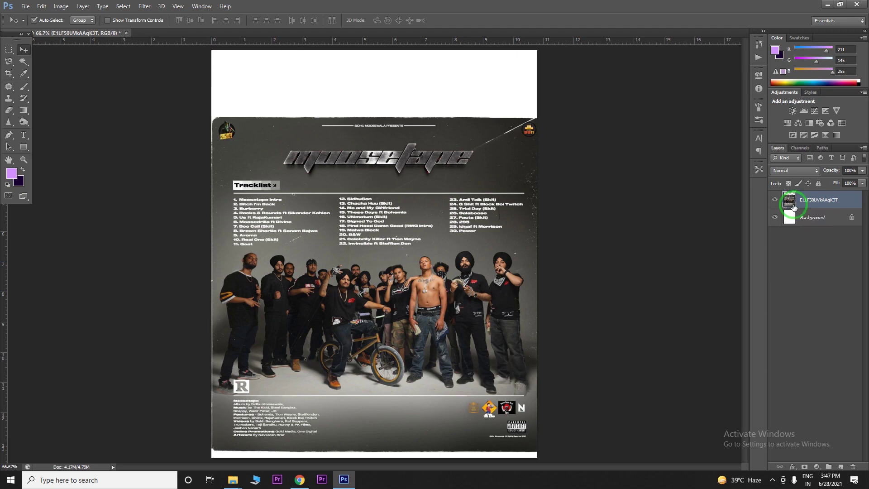
Create a hidden duplicate of the image layer and move the original down until the group stands at the canvas's lower edge
{"action": "key", "text": "ctrl+j"}
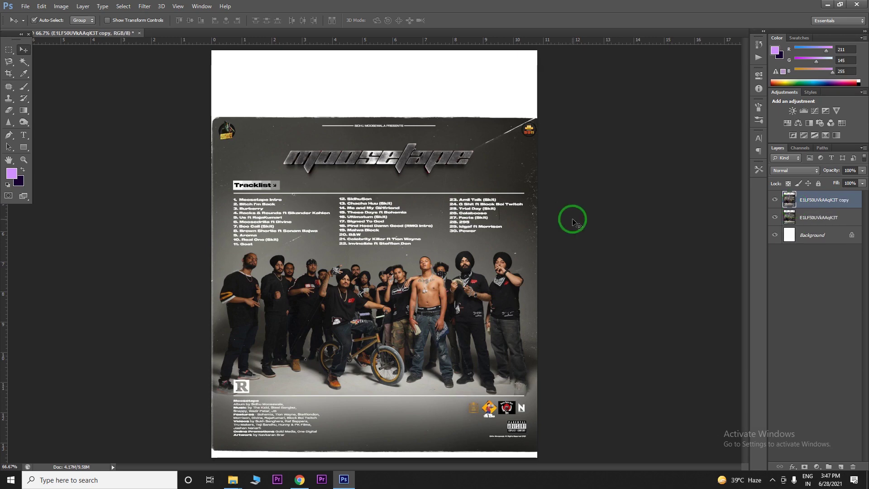
{"action": "left_click", "coordinate": [774, 200]}
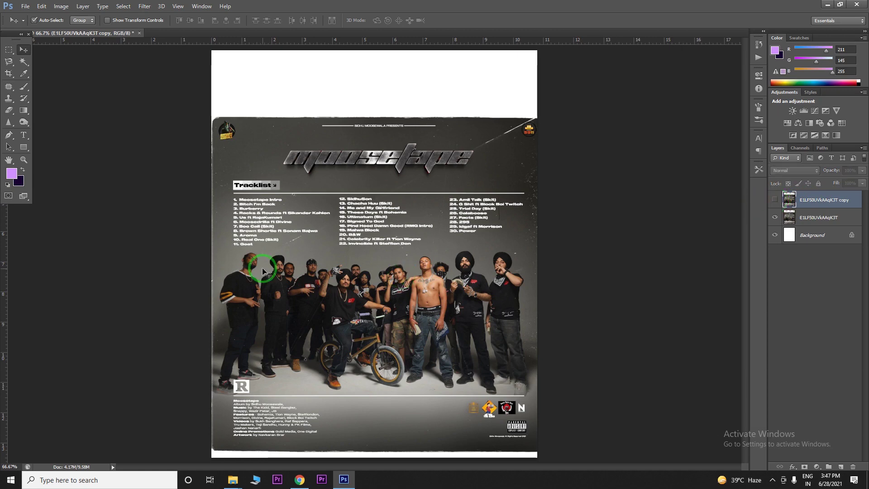
{"action": "left_click_drag", "start_coordinate": [263, 271], "coordinate": [299, 353]}
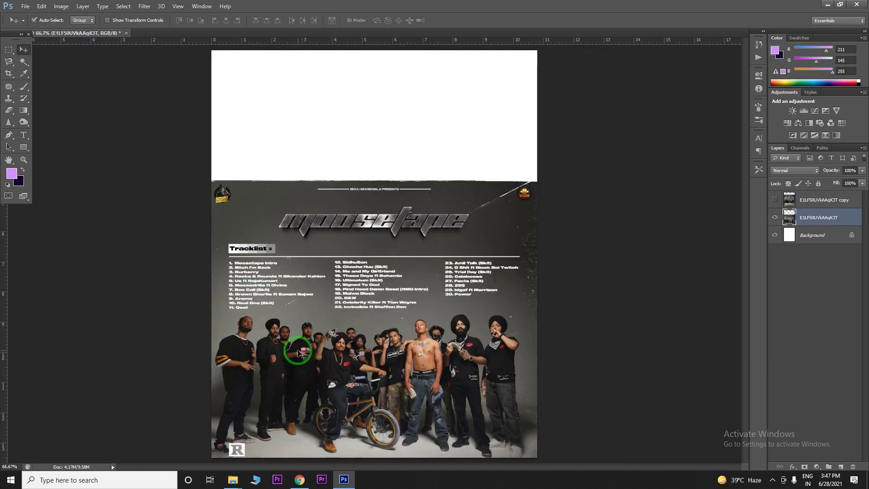
{"action": "key", "text": "ctrl+minus"}
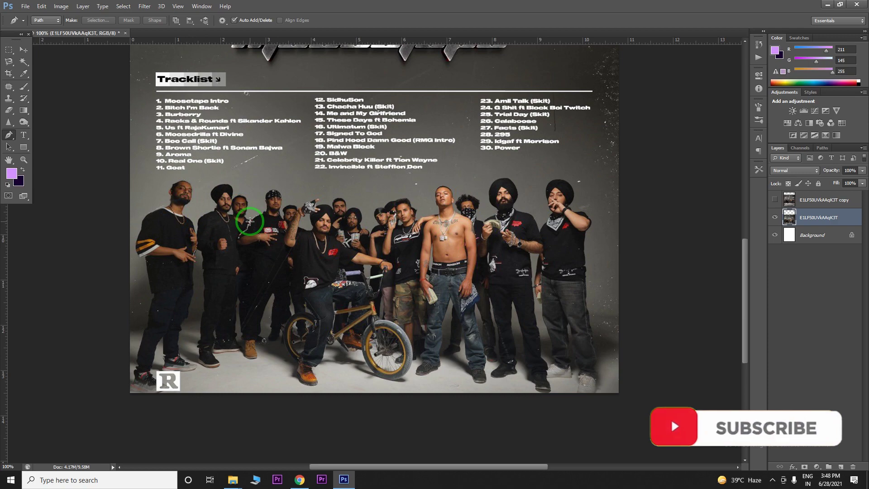
Start a Pen tool path along the leftmost man's outer sleeve and up to his shoulder
{"action": "scroll", "coordinate": [116, 266], "scroll_direction": "down", "scroll_amount": 2}
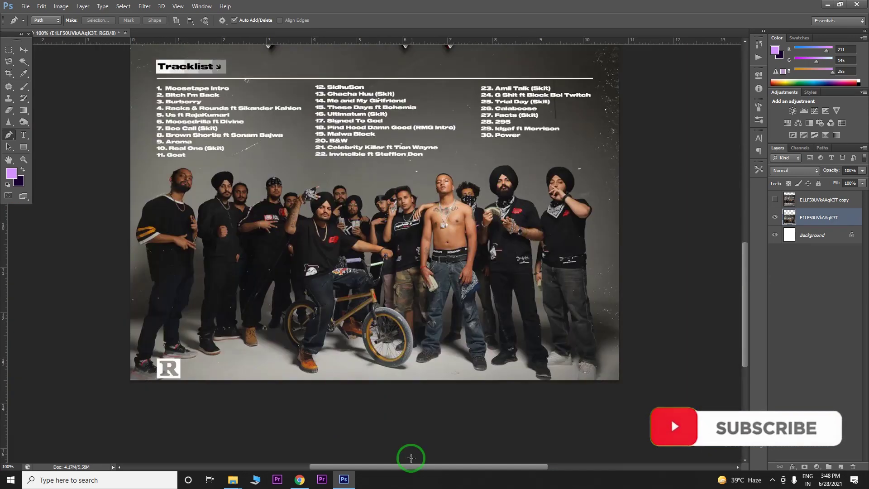
{"action": "key", "text": "ctrl+plus"}
{"action": "left_click_drag", "start_coordinate": [410, 466], "coordinate": [327, 466]}
{"action": "left_click", "coordinate": [186, 216]}
{"action": "left_click", "coordinate": [207, 217]}
{"action": "key", "text": "ctrl+plus"}
{"action": "left_click", "coordinate": [132, 157]}
{"action": "left_click", "coordinate": [138, 128]}
{"action": "left_click", "coordinate": [152, 101]}
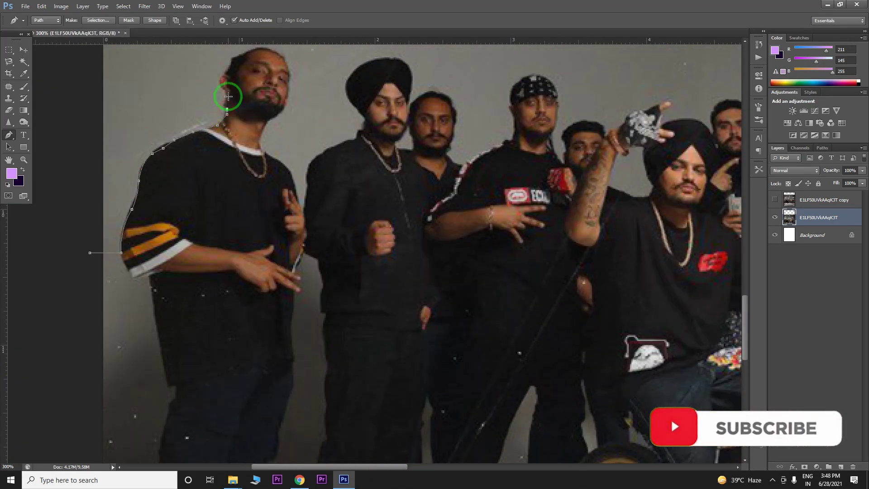
Continue the path around the leftmost man's neck and head and down his inner shoulder and arm
{"action": "left_click", "coordinate": [228, 96]}
{"action": "scroll", "coordinate": [226, 93], "scroll_direction": "up", "scroll_amount": 2}
{"action": "left_click_drag", "start_coordinate": [224, 103], "coordinate": [232, 100]}
{"action": "left_click", "coordinate": [233, 90]}
{"action": "left_click", "coordinate": [243, 83]}
{"action": "left_click_drag", "start_coordinate": [280, 82], "coordinate": [291, 97]}
{"action": "mouse_move", "coordinate": [284, 138]}
{"action": "left_mouse_down"}
{"action": "mouse_move", "coordinate": [268, 187]}
{"action": "mouse_move", "coordinate": [293, 199]}
{"action": "left_mouse_up"}
{"action": "left_click_drag", "start_coordinate": [299, 227], "coordinate": [312, 258]}
{"action": "left_click", "coordinate": [306, 232]}
{"action": "left_click", "coordinate": [307, 214]}
Trace the path over the second man's shoulder and around his black turban
{"action": "left_click_drag", "start_coordinate": [321, 183], "coordinate": [334, 178]}
{"action": "key", "text": "ctrl+plus"}
{"action": "key", "text": "ctrl+plus"}
{"action": "scroll", "coordinate": [334, 178], "scroll_direction": "up", "scroll_amount": 3}
{"action": "left_click", "coordinate": [328, 176]}
{"action": "scroll", "coordinate": [347, 125], "scroll_direction": "up", "scroll_amount": 4}
{"action": "left_click_drag", "start_coordinate": [327, 135], "coordinate": [334, 118]}
{"action": "mouse_move", "coordinate": [378, 97]}
{"action": "left_mouse_down"}
{"action": "mouse_move", "coordinate": [397, 96]}
{"action": "mouse_move", "coordinate": [433, 120]}
{"action": "left_mouse_up"}
{"action": "left_click", "coordinate": [431, 156]}
{"action": "left_click", "coordinate": [430, 183]}
{"action": "left_click", "coordinate": [432, 170]}
Trace the path around the head of the bareheaded man behind the second man and along the adjoining shoulder
{"action": "left_click_drag", "start_coordinate": [462, 151], "coordinate": [477, 152]}
{"action": "key", "text": "ctrl+z"}
{"action": "left_click", "coordinate": [500, 159]}
{"action": "left_click", "coordinate": [505, 166]}
{"action": "left_click", "coordinate": [503, 193]}
{"action": "left_click_drag", "start_coordinate": [496, 228], "coordinate": [492, 233]}
{"action": "left_click", "coordinate": [487, 236]}
{"action": "left_click", "coordinate": [494, 246]}
{"action": "left_click_drag", "start_coordinate": [521, 261], "coordinate": [536, 258]}
Trace the path around the head and neck of the man wearing the patterned bandana
{"action": "left_click", "coordinate": [441, 150]}
{"action": "left_click", "coordinate": [458, 107]}
{"action": "left_click", "coordinate": [506, 107]}
{"action": "left_click", "coordinate": [518, 136]}
{"action": "left_click", "coordinate": [515, 154]}
{"action": "left_click", "coordinate": [505, 198]}
{"action": "left_click", "coordinate": [492, 209]}
{"action": "key", "text": "ctrl+z"}
{"action": "left_click", "coordinate": [511, 227]}
{"action": "left_click", "coordinate": [524, 249]}
Continue the path around the dark-capped head beside the bandana-wearing man
{"action": "left_click", "coordinate": [534, 254]}
{"action": "left_click", "coordinate": [532, 248]}
{"action": "left_click", "coordinate": [532, 227]}
{"action": "left_click_drag", "start_coordinate": [531, 191], "coordinate": [571, 177]}
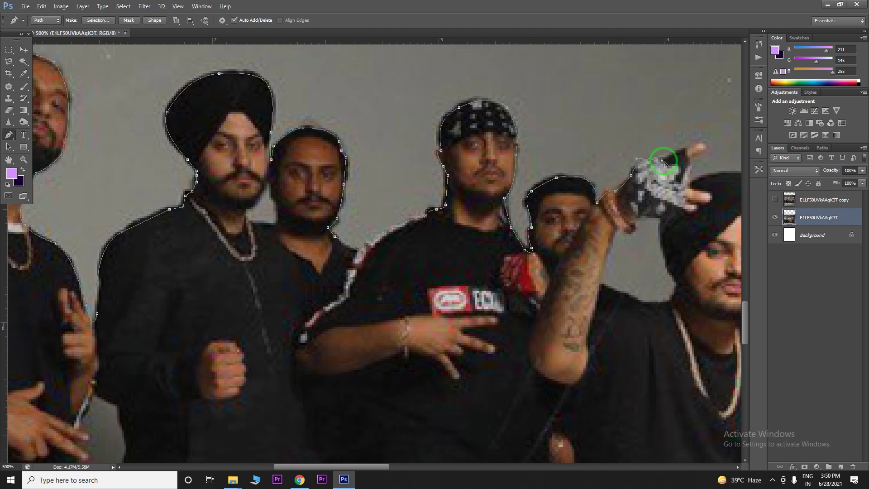
Trace the path around the raised gloved hand and over the turban of the man on the bicycle
{"action": "left_click_drag", "start_coordinate": [665, 160], "coordinate": [418, 177]}
{"action": "left_click", "coordinate": [429, 168]}
{"action": "left_click", "coordinate": [450, 160]}
{"action": "left_click", "coordinate": [447, 174]}
{"action": "left_click", "coordinate": [441, 180]}
{"action": "left_click", "coordinate": [443, 198]}
{"action": "left_click_drag", "start_coordinate": [472, 191], "coordinate": [488, 189]}
{"action": "left_click", "coordinate": [516, 199]}
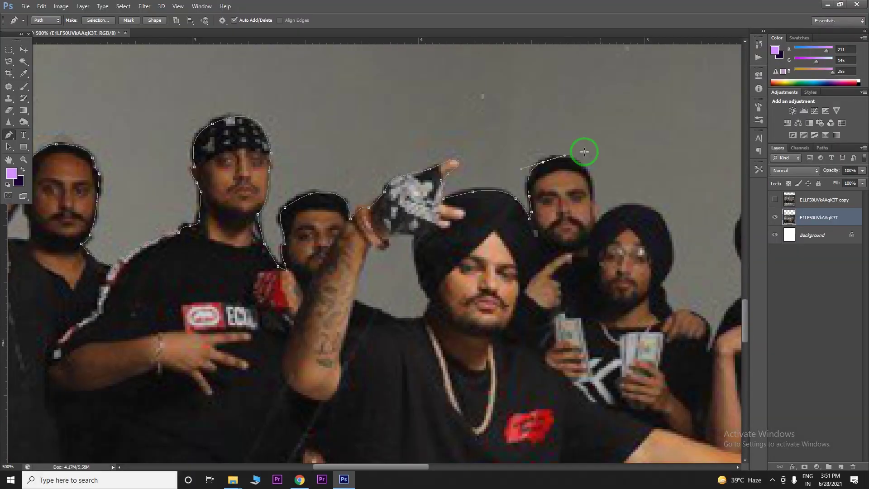
Trace the far side of the capped man's head, the bespectacled man's turban and the hand resting on his shoulder
{"action": "left_click", "coordinate": [593, 186]}
{"action": "left_click", "coordinate": [595, 211]}
{"action": "left_click", "coordinate": [595, 228]}
{"action": "left_click", "coordinate": [624, 207]}
{"action": "left_click", "coordinate": [660, 219]}
{"action": "left_click", "coordinate": [665, 277]}
{"action": "left_click", "coordinate": [665, 297]}
{"action": "left_click", "coordinate": [672, 313]}
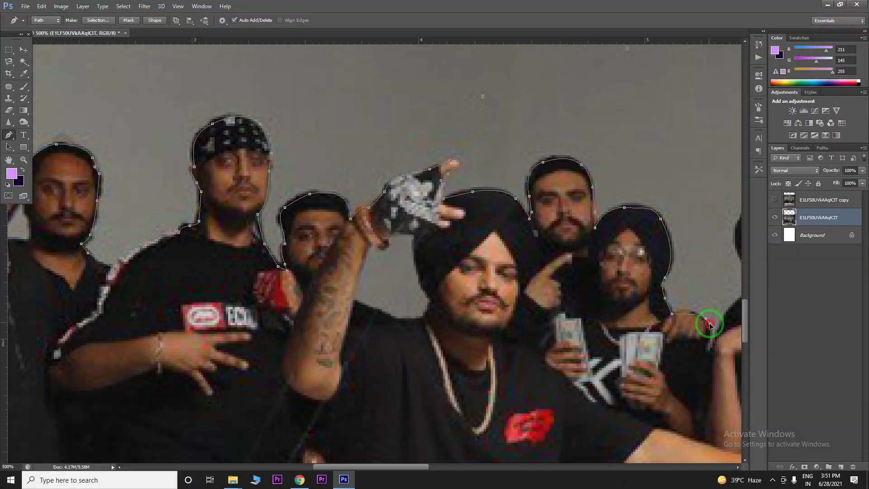
{"action": "left_click", "coordinate": [704, 318]}
{"action": "left_click_drag", "start_coordinate": [705, 319], "coordinate": [558, 210]}
Continue the path up the shoulder and around the head of the man in the black headwrap
{"action": "left_click", "coordinate": [559, 243]}
{"action": "left_click", "coordinate": [563, 247]}
{"action": "left_click", "coordinate": [570, 227]}
{"action": "left_click_drag", "start_coordinate": [606, 186], "coordinate": [443, 227]}
{"action": "left_click_drag", "start_coordinate": [448, 222], "coordinate": [455, 225]}
{"action": "left_click", "coordinate": [447, 216]}
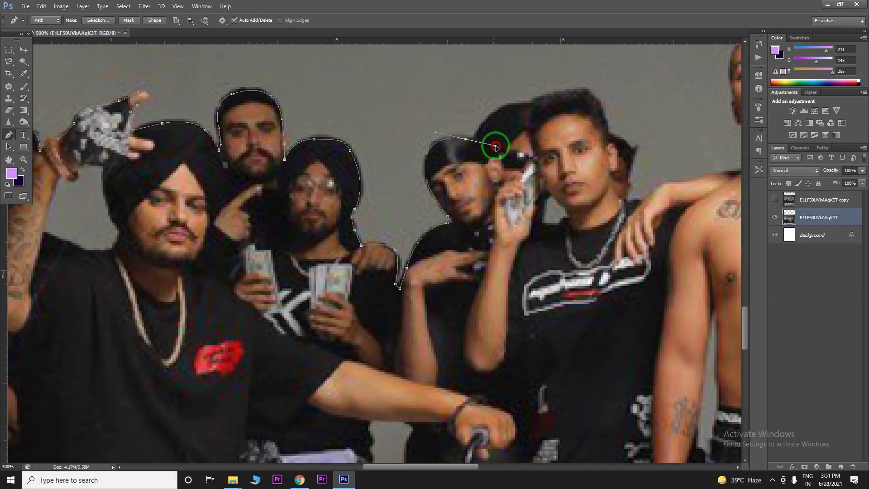
{"action": "left_click", "coordinate": [477, 133]}
Trace the path over the short-haired young man's head and around the person partly hidden behind him
{"action": "key", "text": "z"}
{"action": "left_click_drag", "start_coordinate": [534, 103], "coordinate": [610, 130]}
{"action": "left_click", "coordinate": [8, 135]}
{"action": "left_click", "coordinate": [608, 132]}
{"action": "left_click", "coordinate": [622, 139]}
{"action": "left_click", "coordinate": [635, 153]}
{"action": "left_click", "coordinate": [628, 180]}
{"action": "left_click", "coordinate": [628, 200]}
Trace the path along the outstretched arm and around the shirtless man's neck and head
{"action": "left_click_drag", "start_coordinate": [688, 188], "coordinate": [480, 178]}
{"action": "left_click", "coordinate": [534, 166]}
{"action": "left_click", "coordinate": [540, 156]}
{"action": "left_click", "coordinate": [543, 148]}
{"action": "left_click_drag", "start_coordinate": [542, 136], "coordinate": [506, 216]}
{"action": "left_click", "coordinate": [507, 208]}
{"action": "left_click", "coordinate": [498, 192]}
{"action": "left_click_drag", "start_coordinate": [491, 174], "coordinate": [493, 160]}
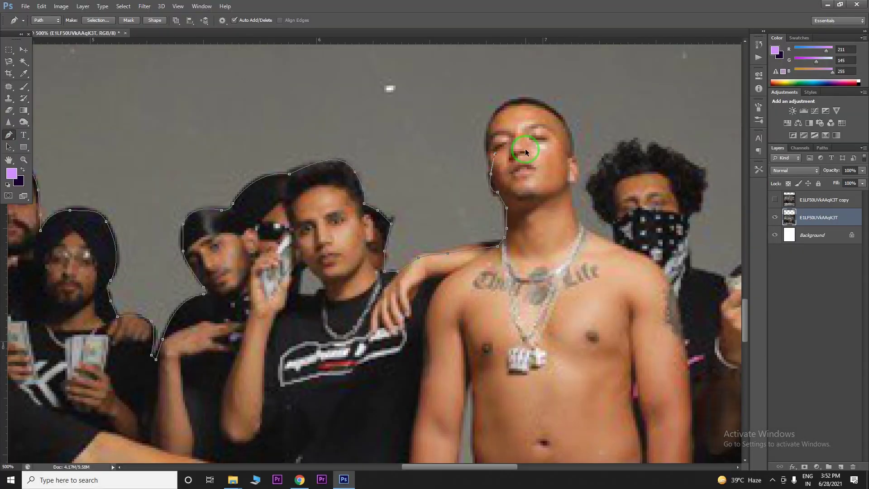
{"action": "left_click", "coordinate": [486, 143]}
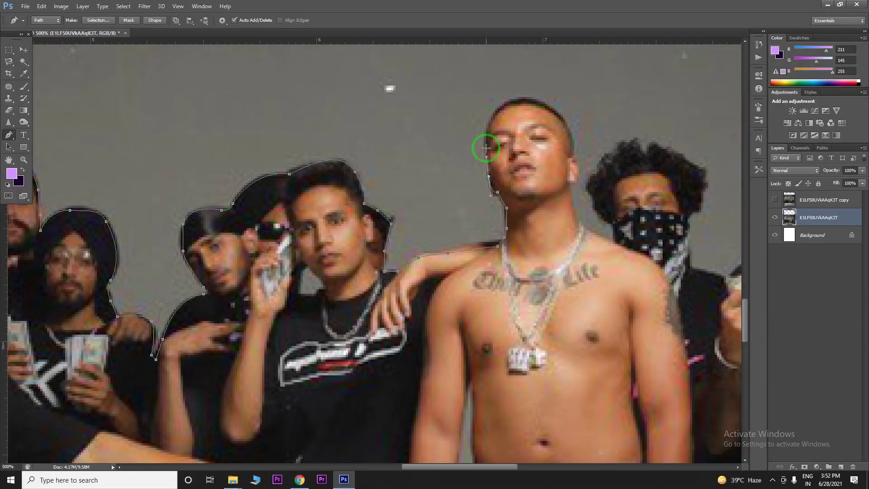
{"action": "left_click_drag", "start_coordinate": [508, 101], "coordinate": [531, 98]}
{"action": "left_click_drag", "start_coordinate": [573, 153], "coordinate": [561, 187]}
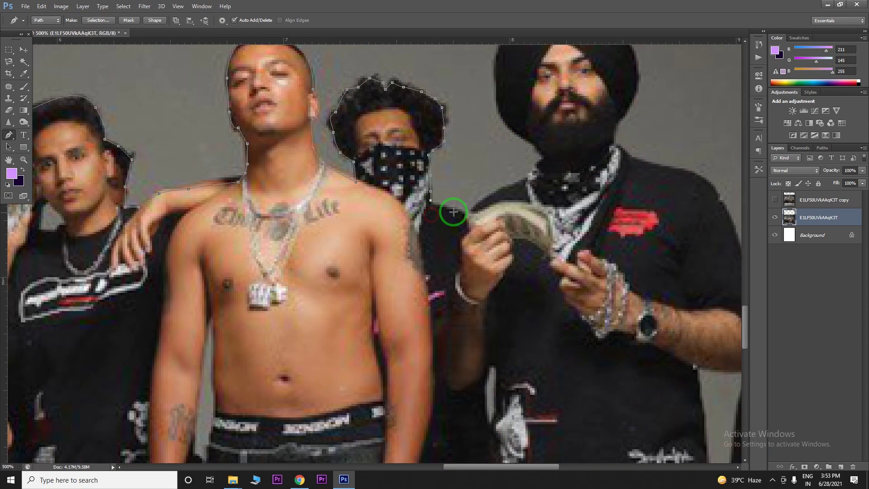
Continue the path around the curly-haired masked man and the bearded man in the black turban
{"action": "left_click_drag", "start_coordinate": [526, 180], "coordinate": [543, 157]}
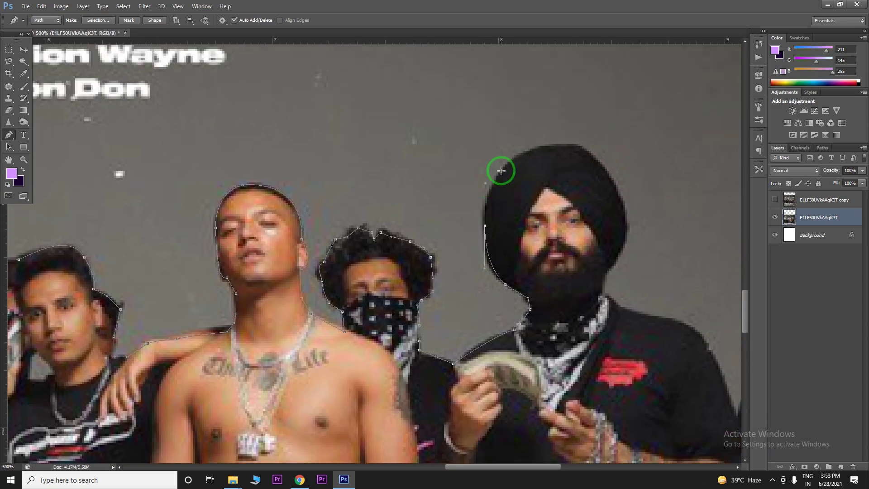
{"action": "left_click_drag", "start_coordinate": [566, 144], "coordinate": [577, 148]}
{"action": "left_click", "coordinate": [622, 245]}
{"action": "mouse_move", "coordinate": [614, 264]}
{"action": "left_mouse_down"}
{"action": "mouse_move", "coordinate": [615, 275]}
{"action": "mouse_move", "coordinate": [611, 258]}
{"action": "left_mouse_up"}
{"action": "left_click", "coordinate": [627, 306]}
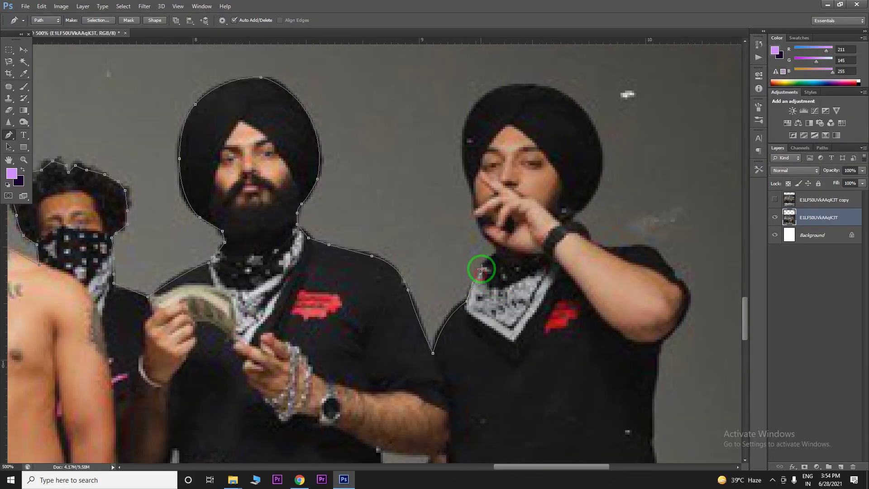
Trace the rightmost man's outline, close the path around the background above the group, and convert it to a selection
{"action": "left_click", "coordinate": [482, 267]}
{"action": "left_click", "coordinate": [498, 255]}
{"action": "left_click", "coordinate": [498, 249]}
{"action": "left_click", "coordinate": [485, 235]}
{"action": "left_click", "coordinate": [476, 217]}
{"action": "left_click", "coordinate": [474, 197]}
{"action": "left_click", "coordinate": [471, 186]}
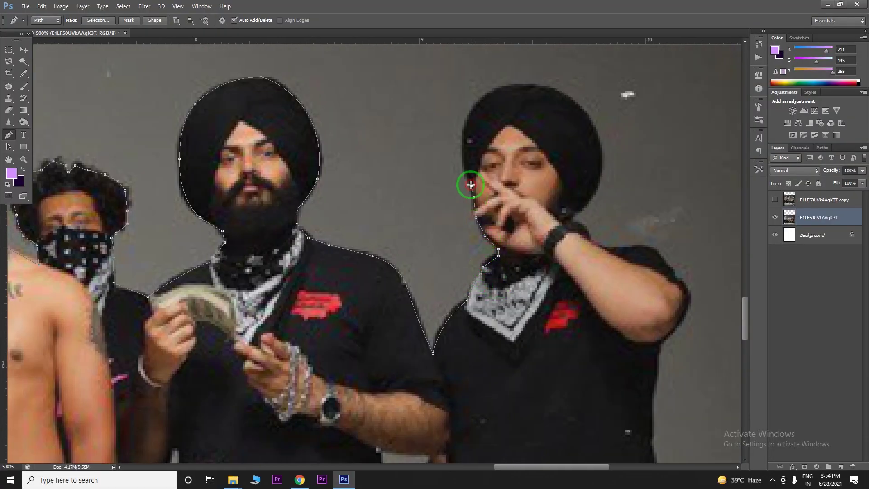
{"action": "left_click_drag", "start_coordinate": [472, 184], "coordinate": [462, 226]}
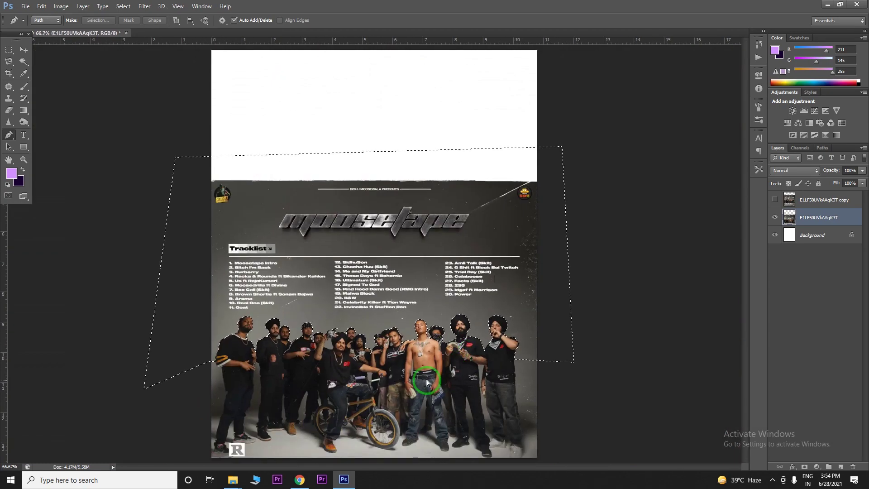
{"action": "key", "text": "ctrl+plus"}
{"action": "key", "text": "ctrl+minus"}
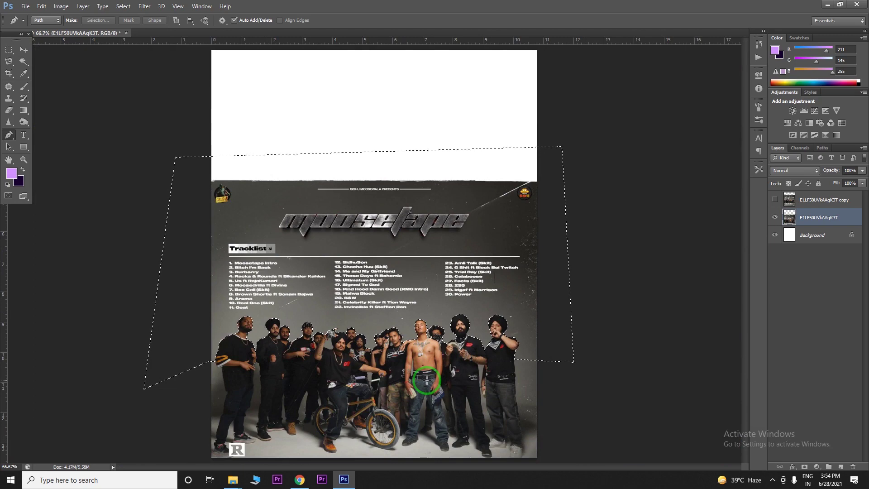
{"action": "key", "text": "ctrl+plus"}
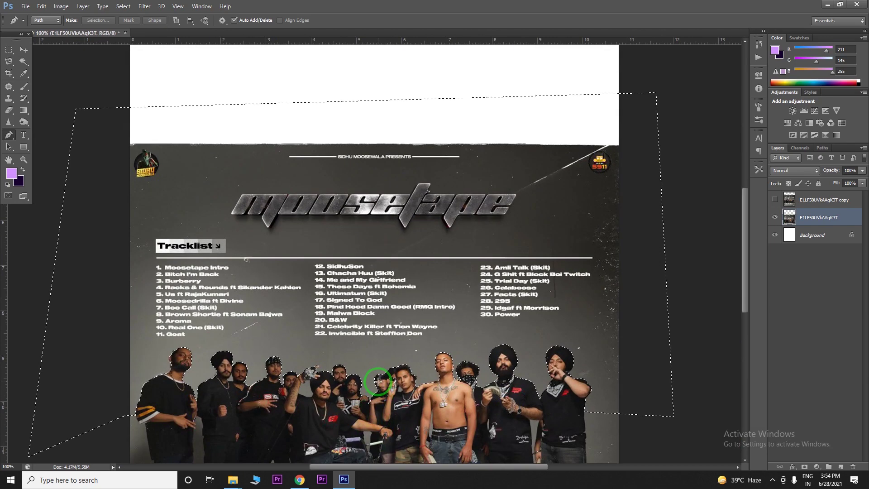
{"action": "left_click_drag", "start_coordinate": [740, 212], "coordinate": [747, 252]}
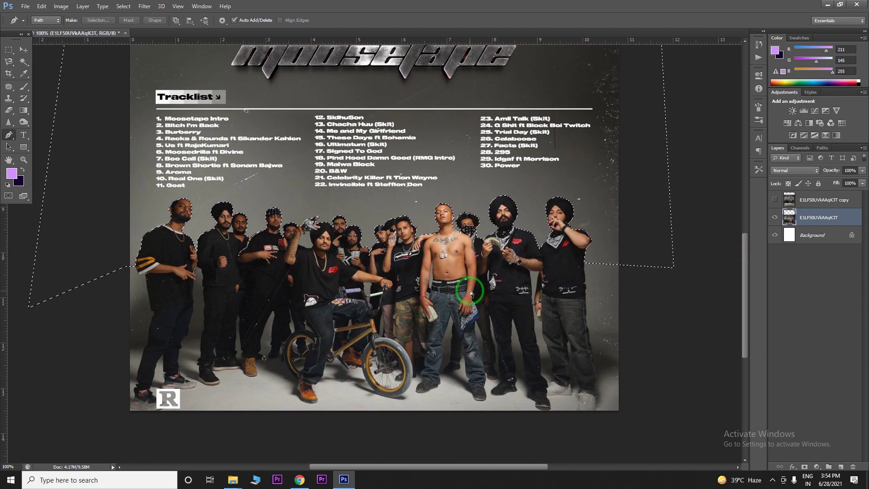
{"action": "key", "text": "ctrl+plus"}
{"action": "right_click", "coordinate": [391, 141]}
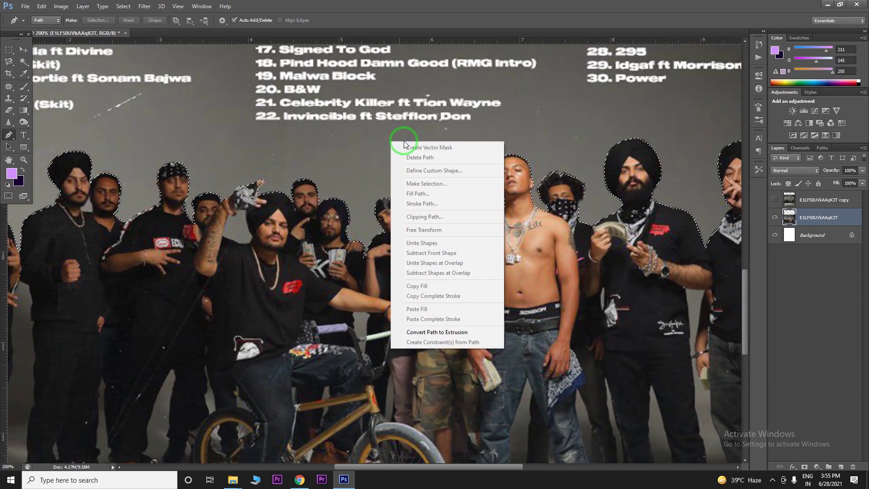
{"action": "left_click", "coordinate": [384, 193]}
{"action": "right_click", "coordinate": [406, 207]}
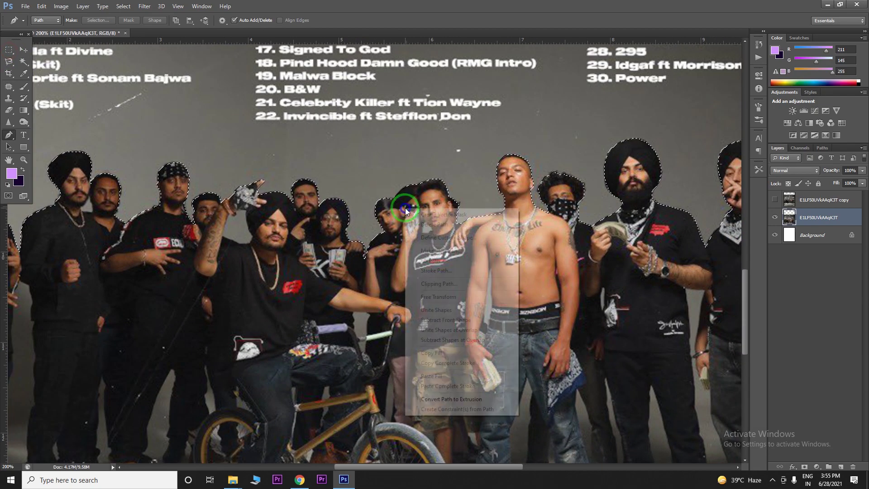
Refine the edge of the background selection with Smooth 2 and Feather 0.5 px, output to Selection
{"action": "left_click", "coordinate": [6, 55]}
{"action": "right_click", "coordinate": [401, 183]}
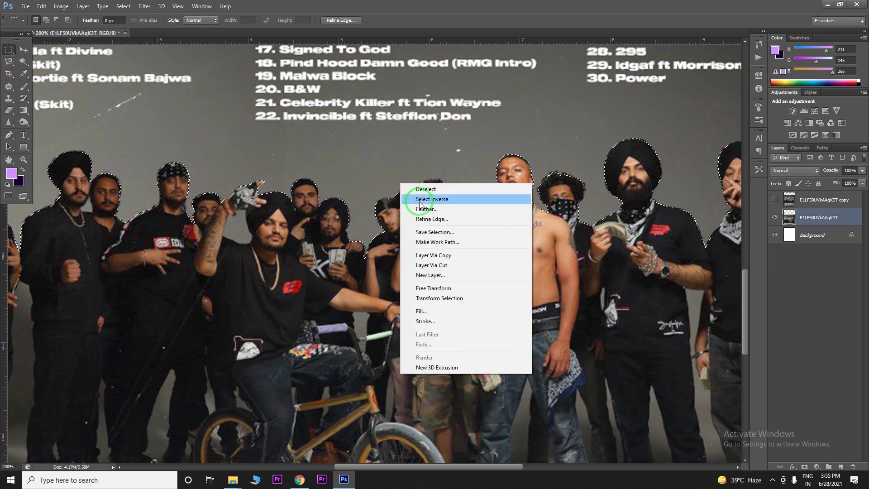
{"action": "left_click", "coordinate": [436, 220]}
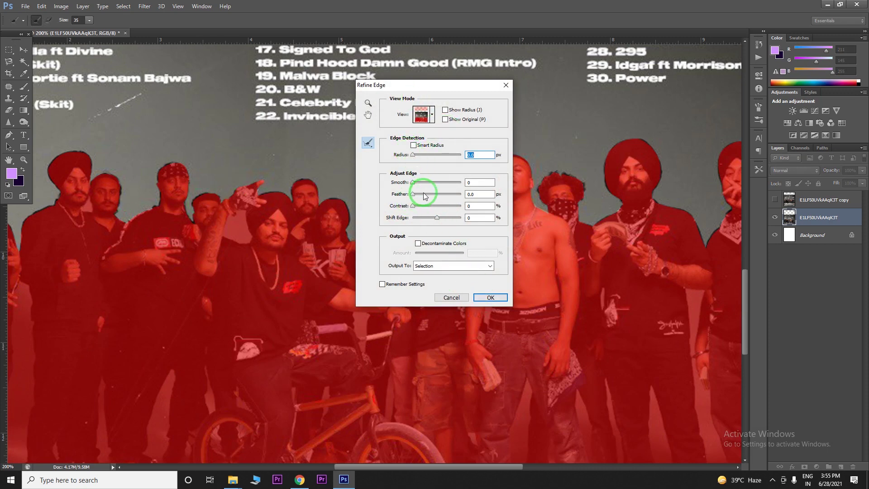
{"action": "left_click_drag", "start_coordinate": [414, 183], "coordinate": [416, 199]}
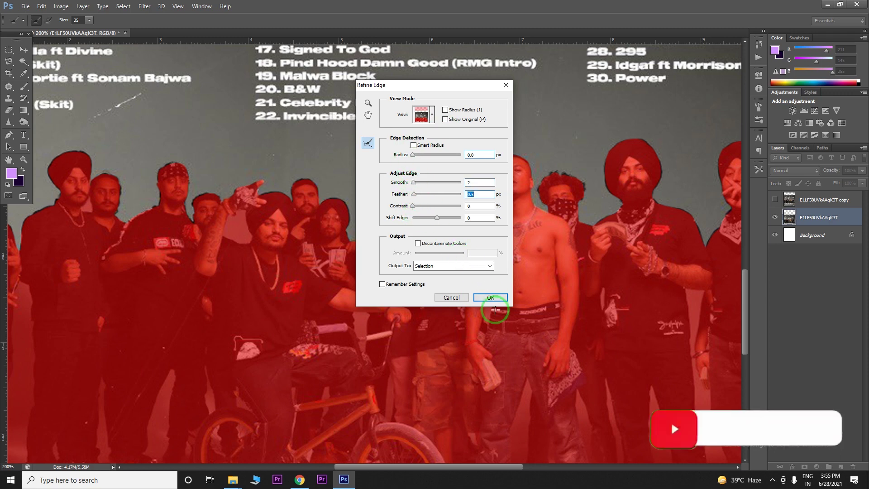
{"action": "left_click", "coordinate": [491, 297]}
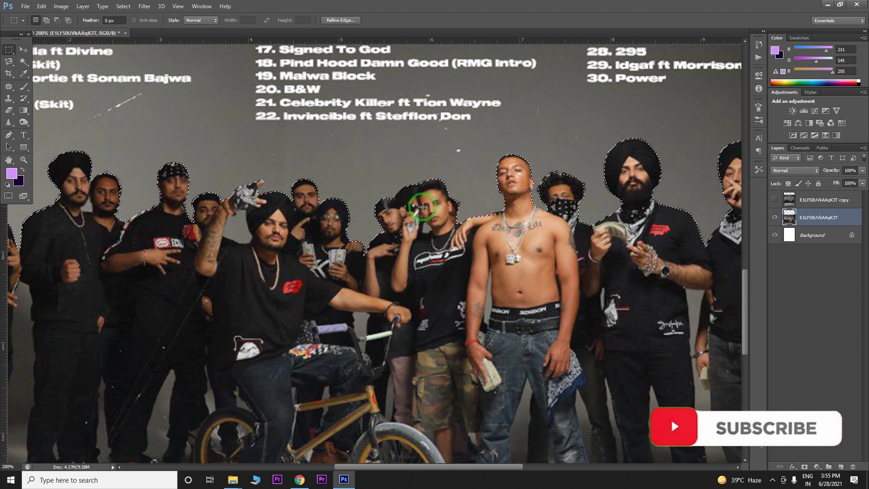
{"action": "key", "text": "ctrl+minus"}
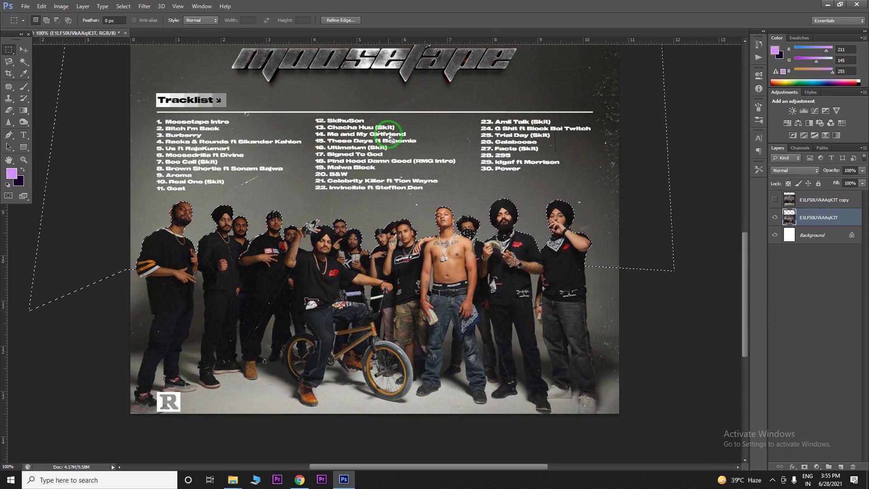
Delete the selected background above the group from the album image layer and clear the selection
{"action": "key", "text": "Delete"}
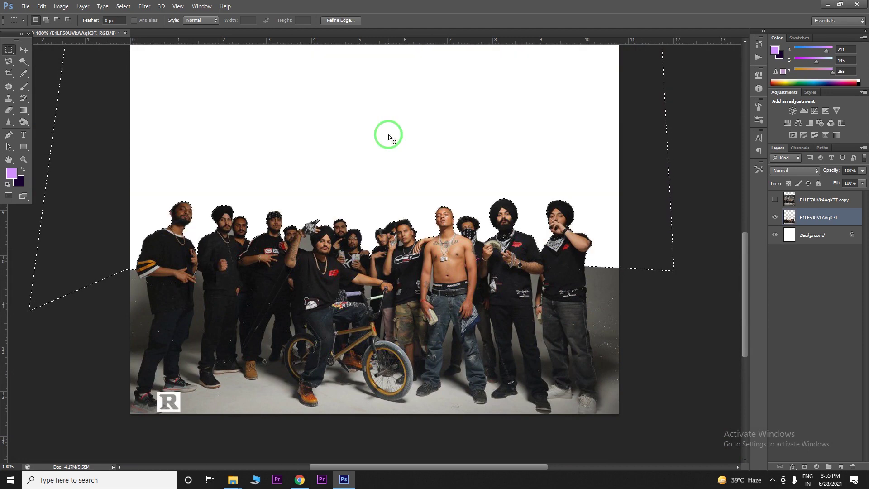
{"action": "key", "text": "ctrl+d"}
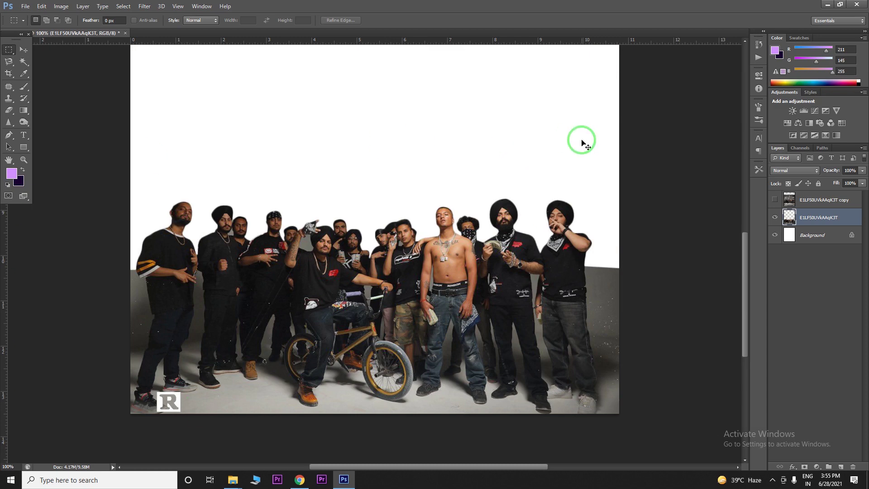
{"action": "key", "text": "ctrl+minus"}
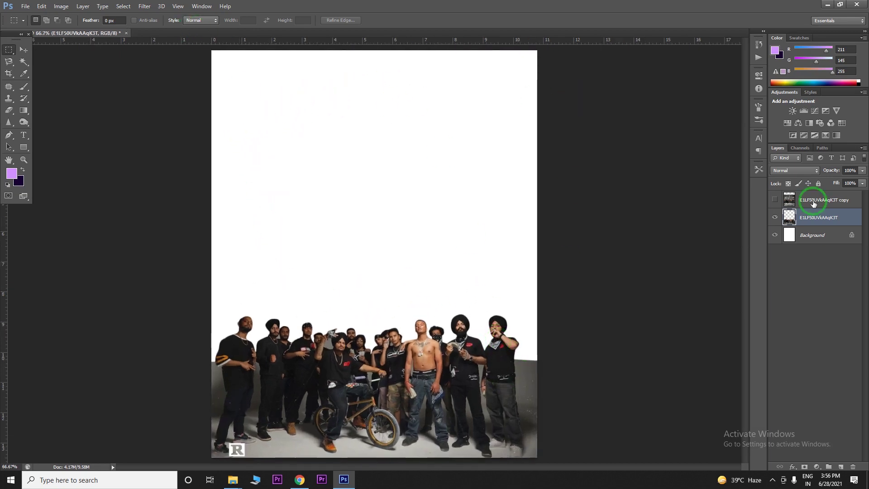
Show the album image copy layer and scale it to about 120%, aligned with the canvas's upper edge
{"action": "left_click", "coordinate": [813, 204]}
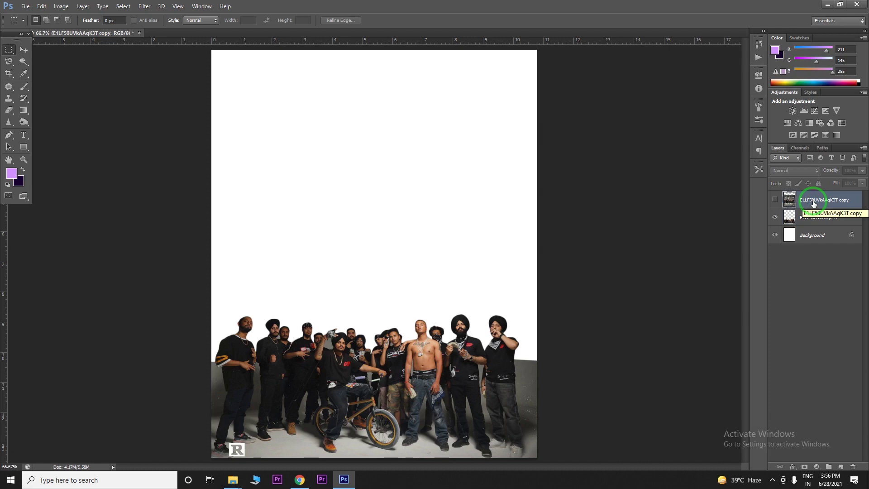
{"action": "left_click", "coordinate": [775, 199]}
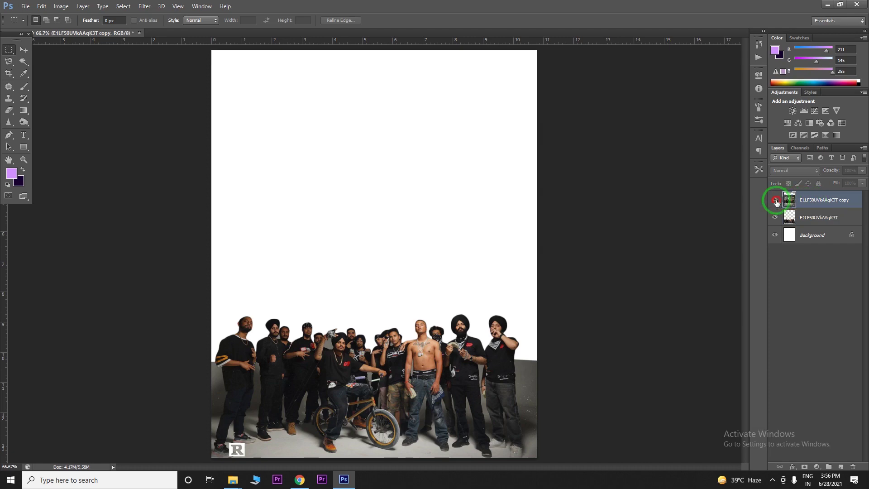
{"action": "key", "text": "ctrl+minus"}
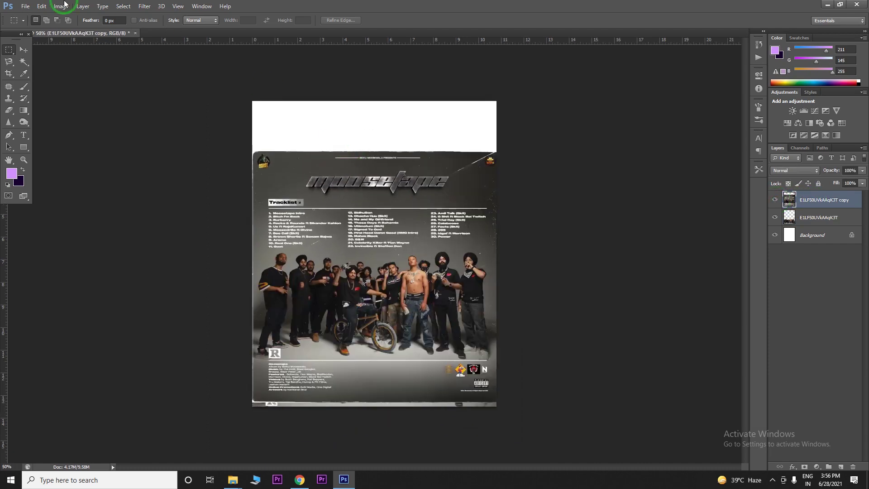
{"action": "left_click", "coordinate": [23, 50]}
{"action": "key", "text": "ctrl+t"}
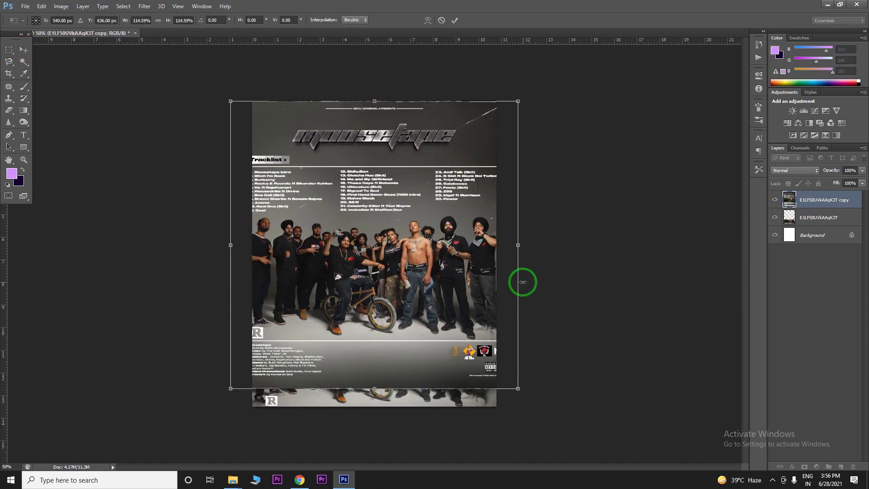
{"action": "left_click_drag", "start_coordinate": [518, 389], "coordinate": [525, 393]}
{"action": "mouse_move", "coordinate": [430, 341]}
{"action": "left_mouse_down"}
{"action": "mouse_move", "coordinate": [435, 354]}
{"action": "mouse_move", "coordinate": [429, 347]}
{"action": "left_mouse_up"}
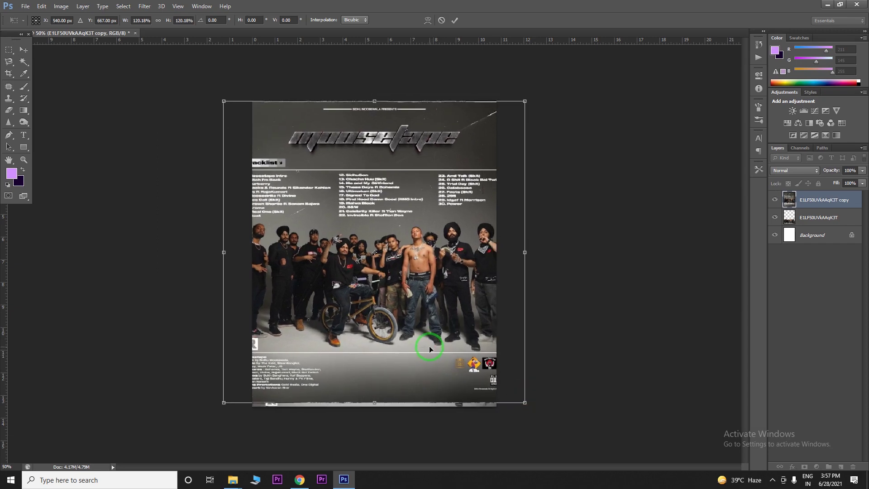
{"action": "key", "text": "ctrl+plus"}
{"action": "key", "text": "ctrl+minus"}
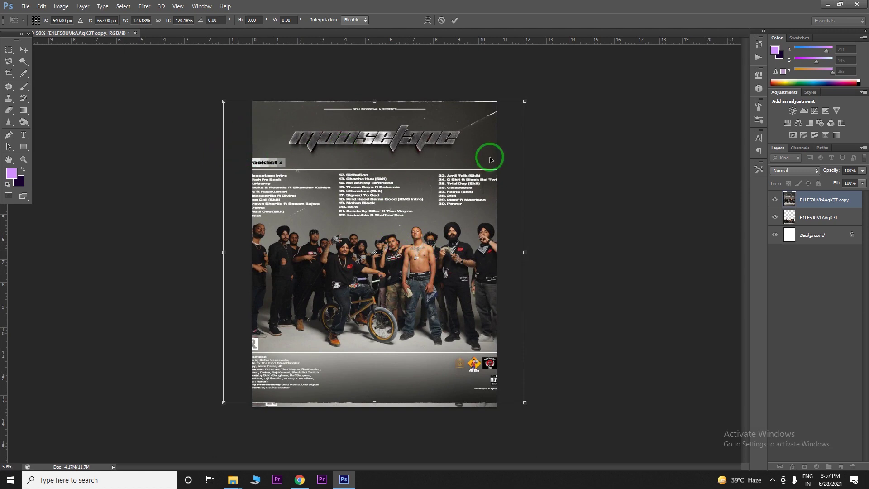
{"action": "key", "text": "Return"}
{"action": "left_click_drag", "start_coordinate": [363, 197], "coordinate": [363, 196]}
Marquee-select everything below the Moosetape title on the copy layer and delete it
{"action": "key", "text": "m"}
{"action": "left_click_drag", "start_coordinate": [232, 153], "coordinate": [526, 411]}
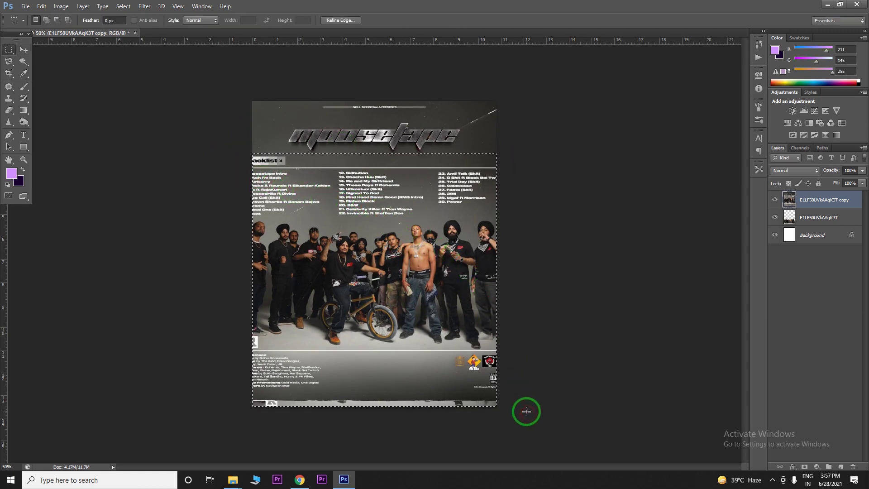
{"action": "key", "text": "Delete"}
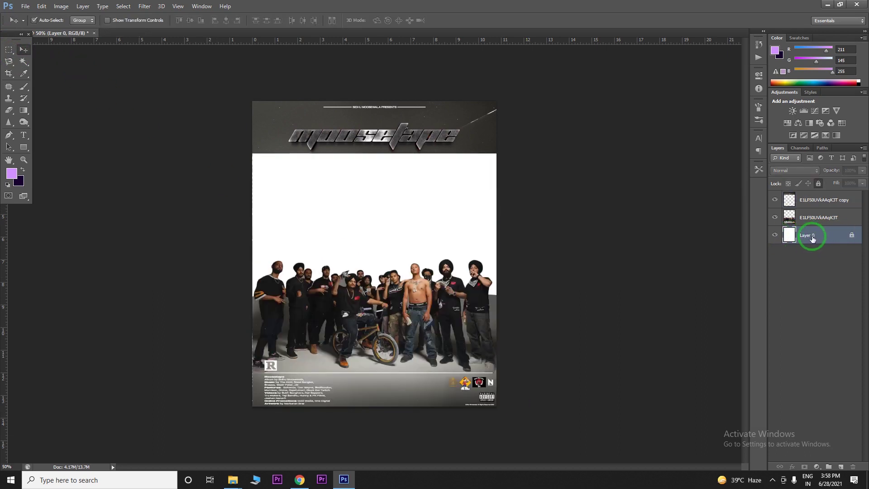
Unlock the white background layer, hide it and delete it so the poster's middle is transparent
{"action": "left_click_drag", "start_coordinate": [813, 239], "coordinate": [854, 237]}
{"action": "left_click", "coordinate": [851, 236]}
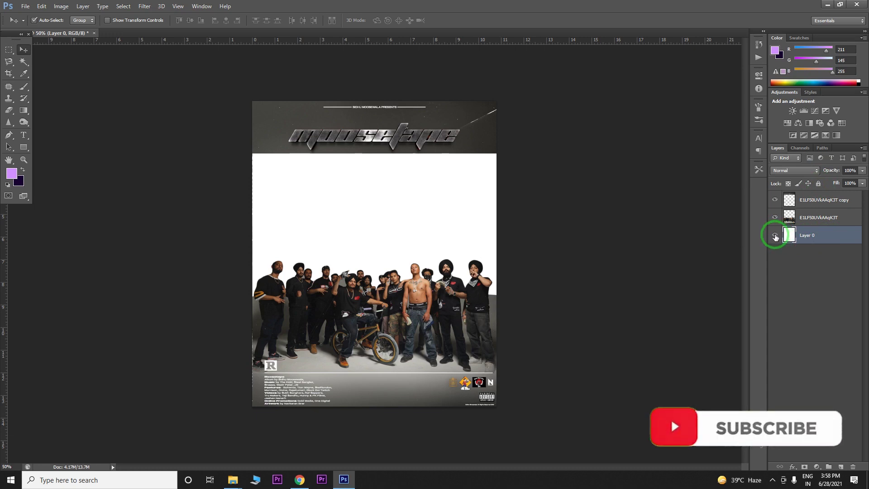
{"action": "left_click", "coordinate": [774, 235]}
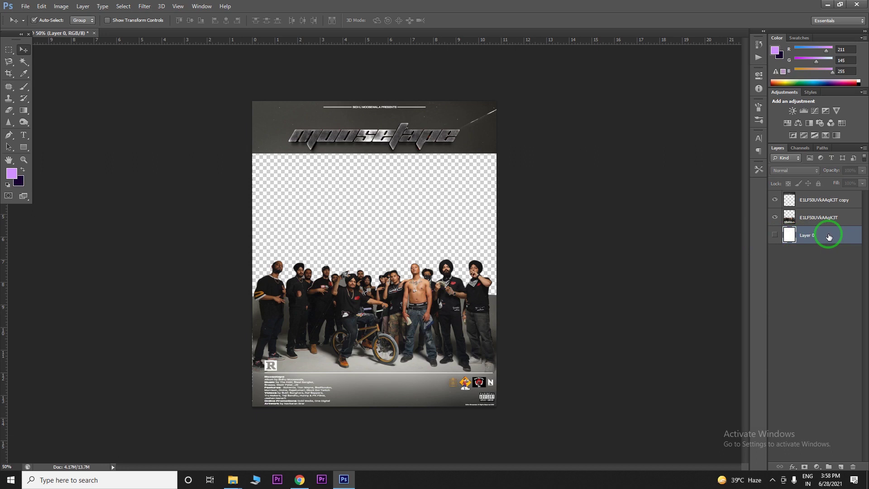
{"action": "key", "text": "Delete"}
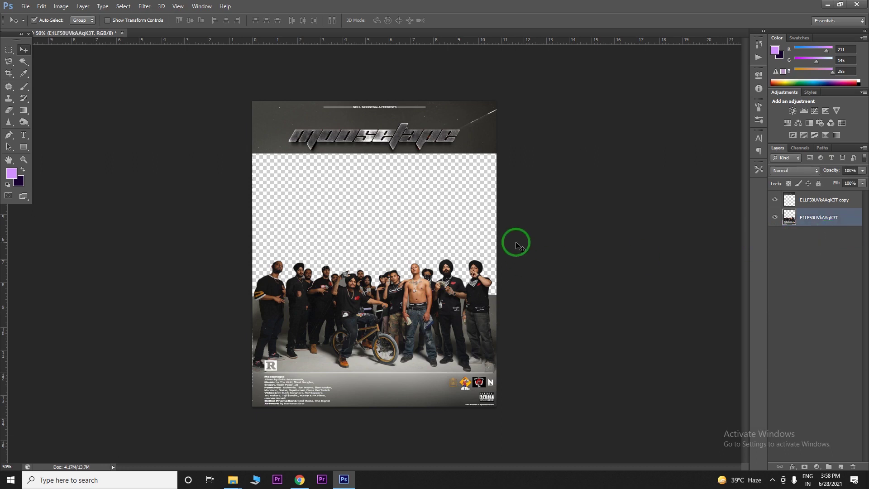
Nudge the layer with the cut-out group slightly upward
{"action": "key", "text": "ctrl+plus"}
{"action": "key", "text": "ctrl+minus"}
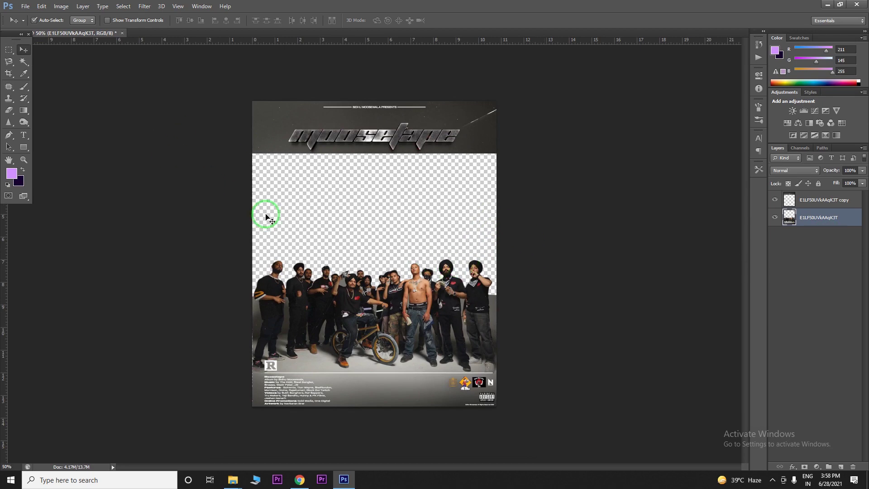
{"action": "left_click_drag", "start_coordinate": [364, 247], "coordinate": [364, 245]}
{"action": "key", "text": "Up"}
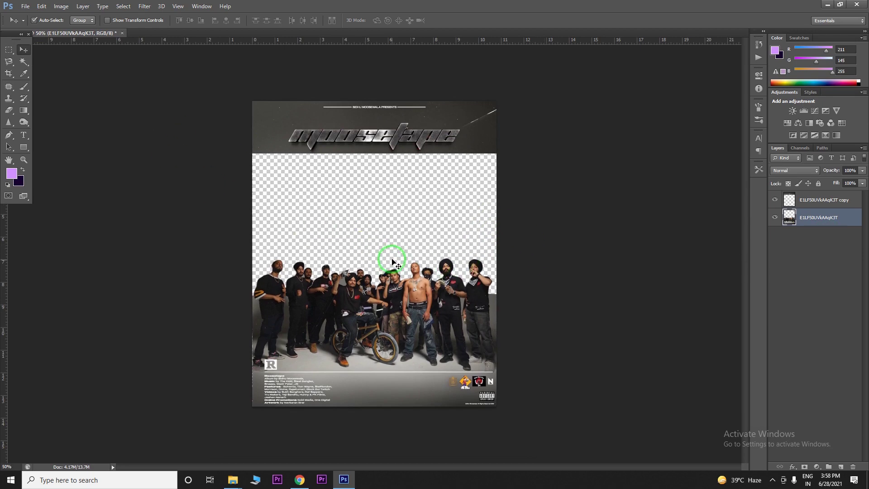
Export the poster with Save for Web as a PNG-24 with transparency, choosing the Desktop as destination
{"action": "left_click", "coordinate": [26, 8]}
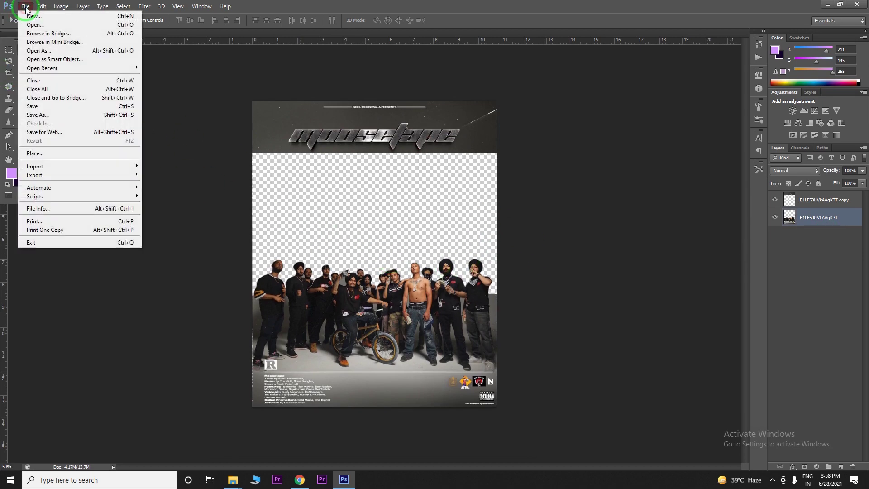
{"action": "left_click", "coordinate": [55, 131]}
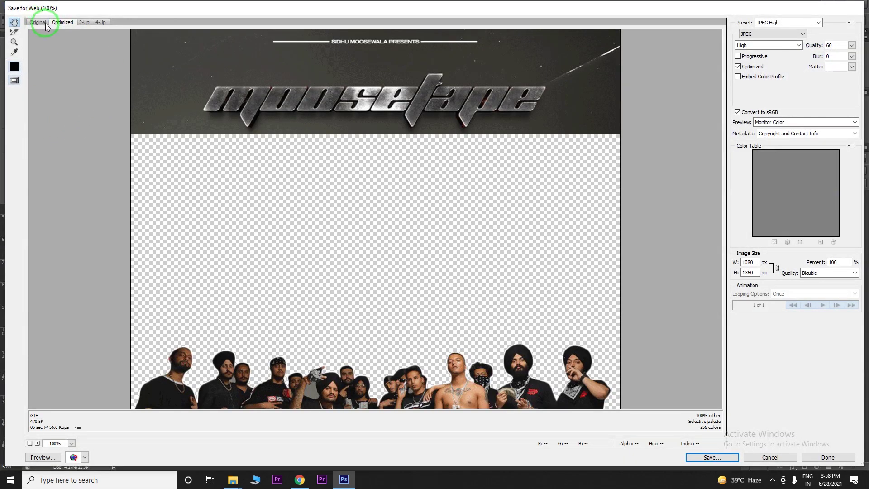
{"action": "left_click", "coordinate": [38, 24]}
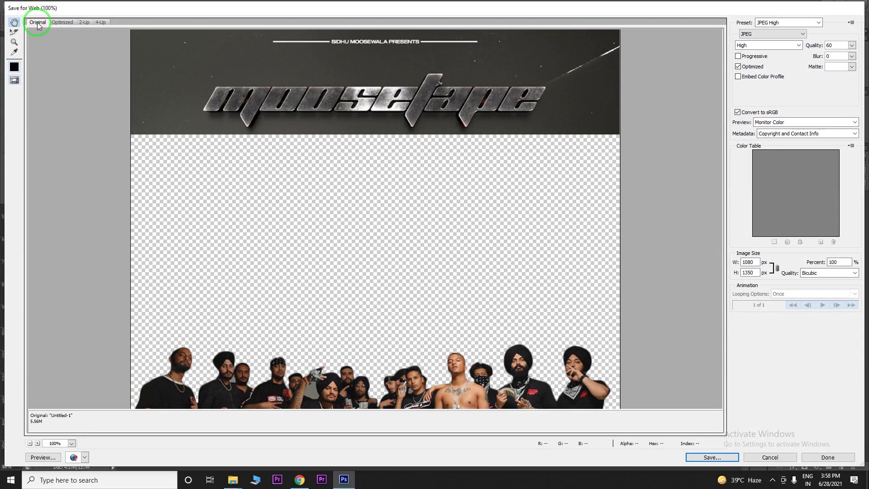
{"action": "key", "text": "ctrl+minus"}
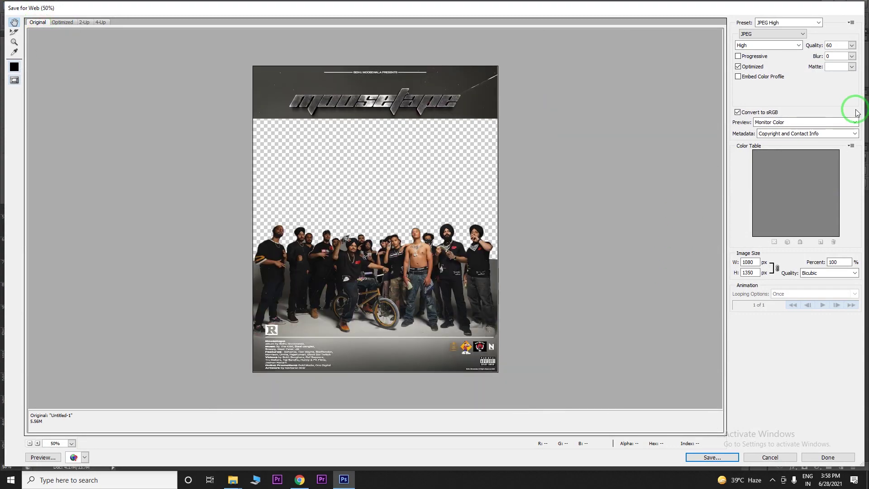
{"action": "left_click", "coordinate": [762, 35]}
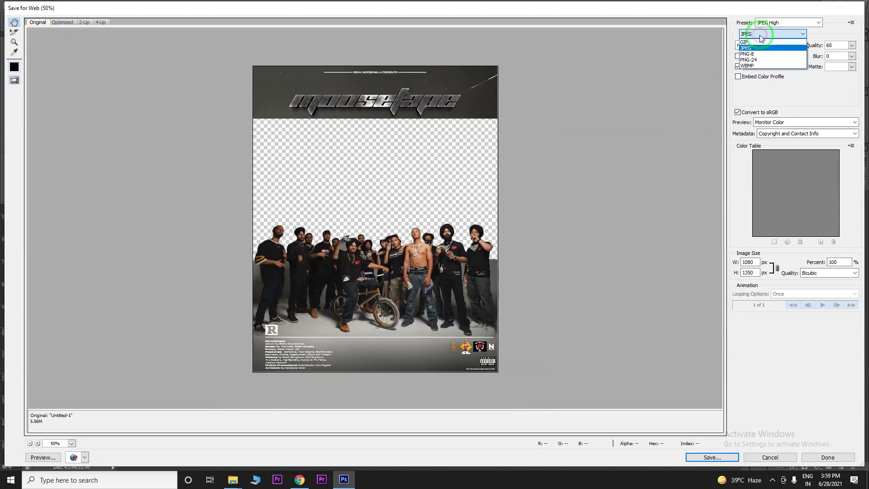
{"action": "left_click", "coordinate": [753, 59]}
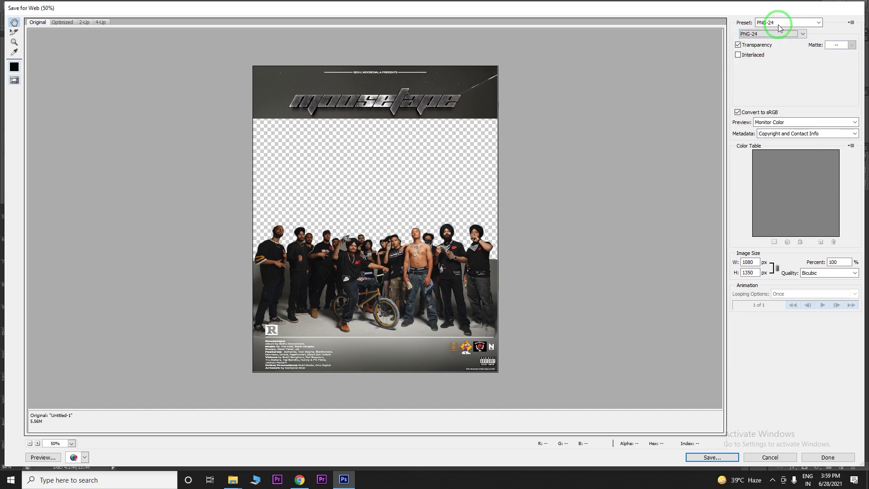
{"action": "left_click", "coordinate": [711, 457]}
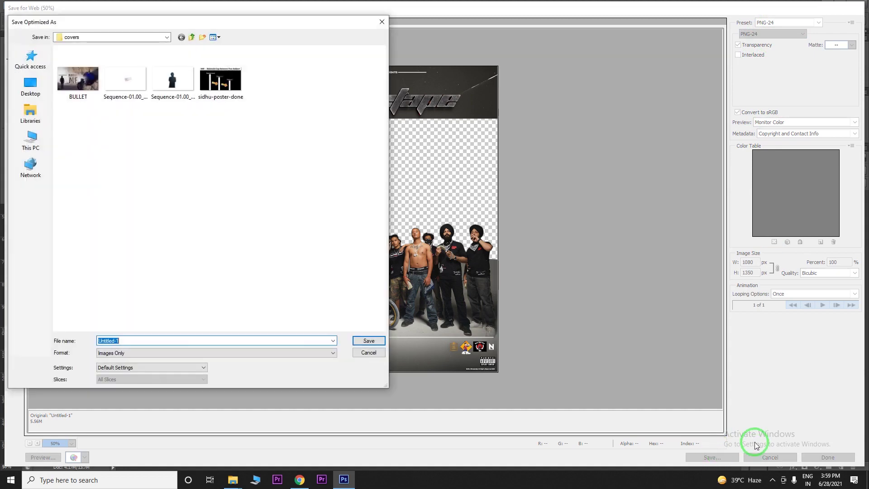
{"action": "left_click", "coordinate": [37, 86]}
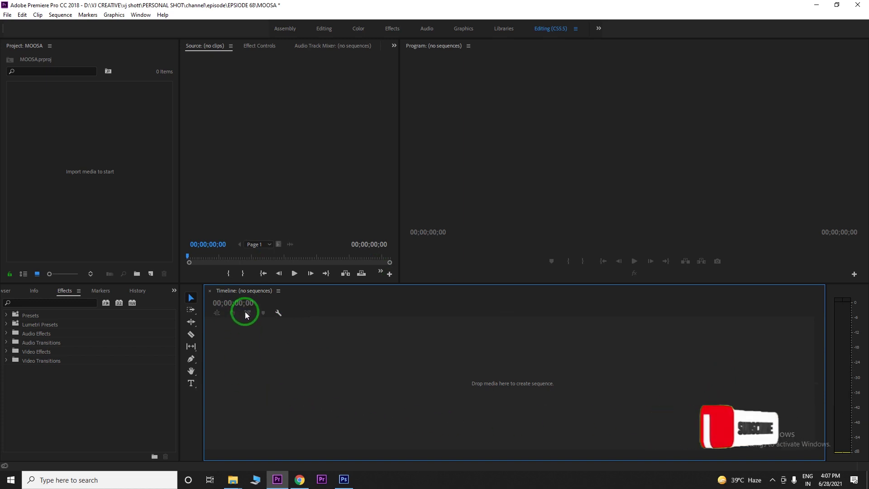
In Premiere Pro, start a new sequence and set its editing mode to Custom
{"action": "left_click", "coordinate": [8, 15]}
{"action": "mouse_move", "coordinate": [28, 26]}
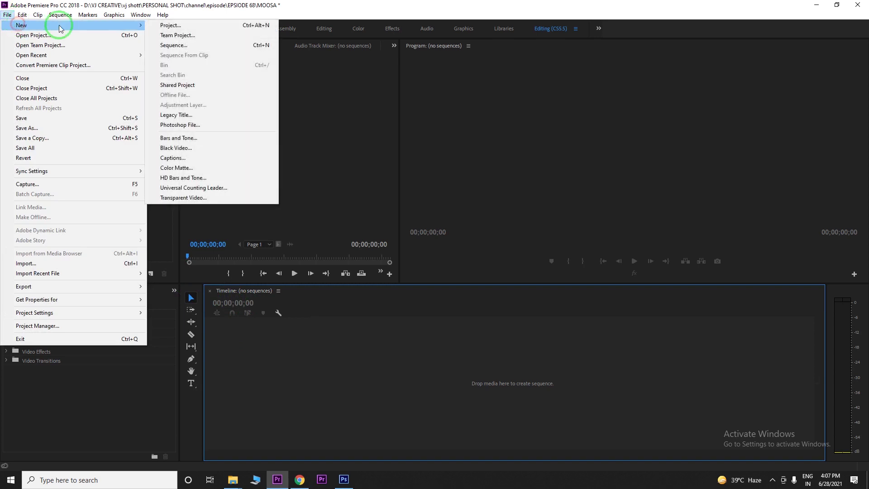
{"action": "left_click", "coordinate": [175, 45]}
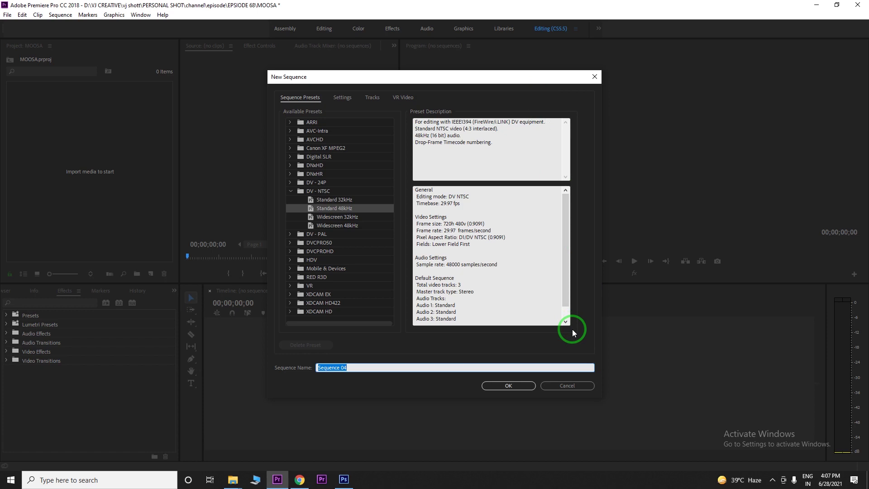
{"action": "left_click", "coordinate": [343, 97]}
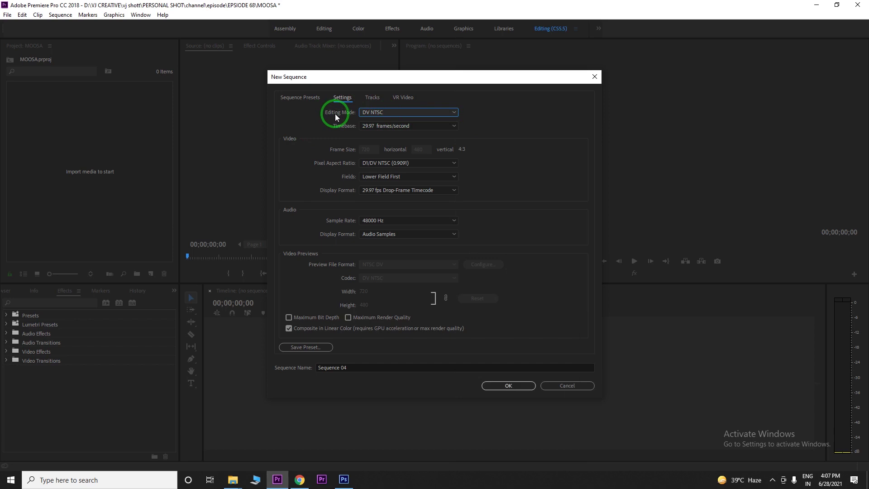
{"action": "left_click", "coordinate": [385, 113]}
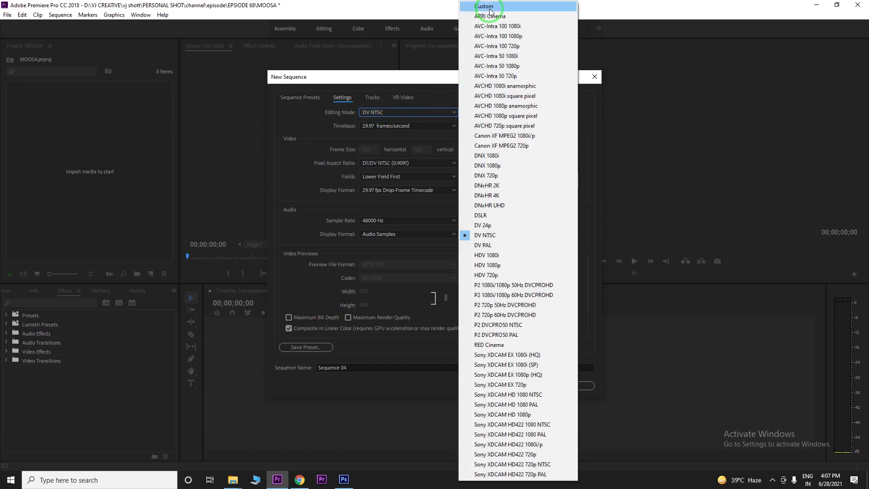
{"action": "left_click", "coordinate": [490, 7]}
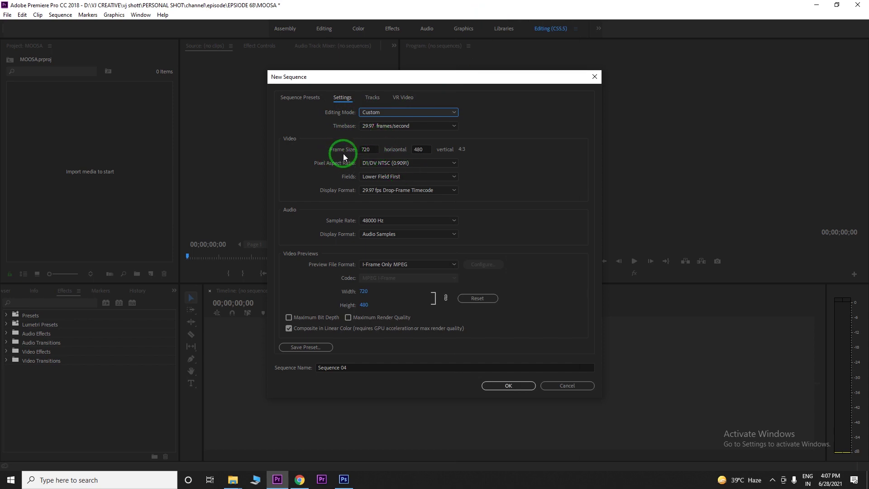
Set the sequence's frame size to 1080 horizontal by 1350 vertical and create it
{"action": "left_click_drag", "start_coordinate": [370, 149], "coordinate": [358, 151]}
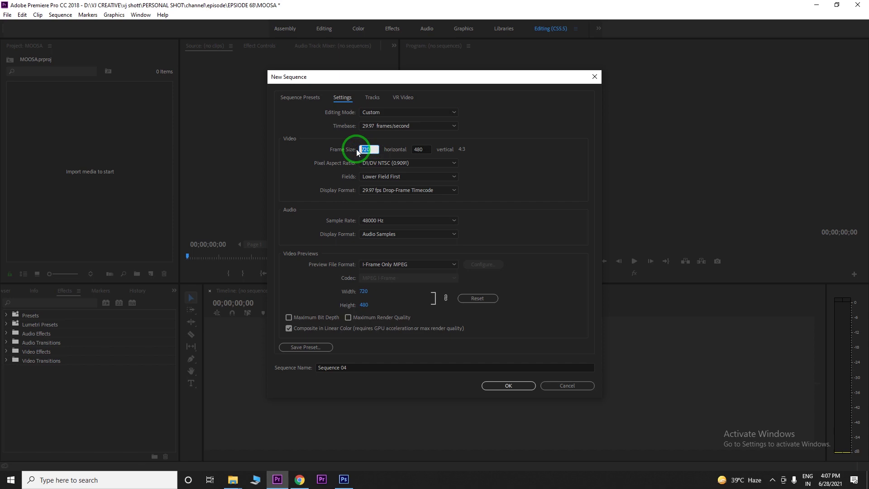
{"action": "type", "text": "1080"}
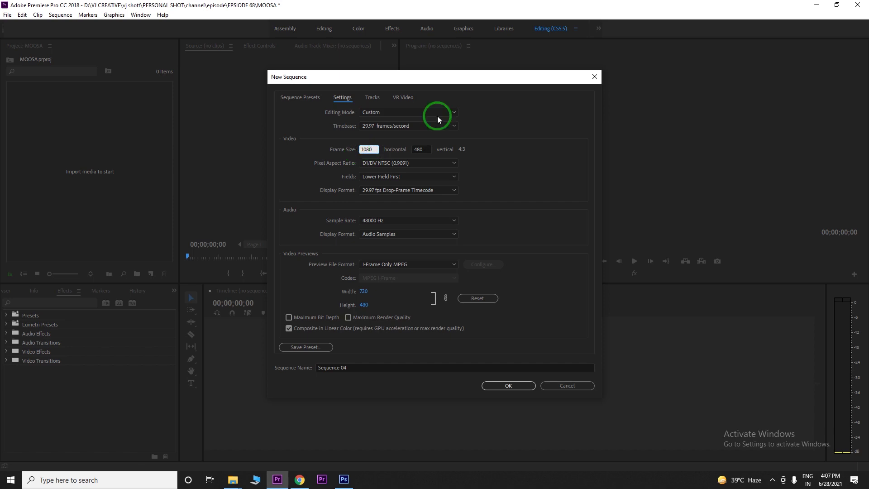
{"action": "key", "text": "Tab"}
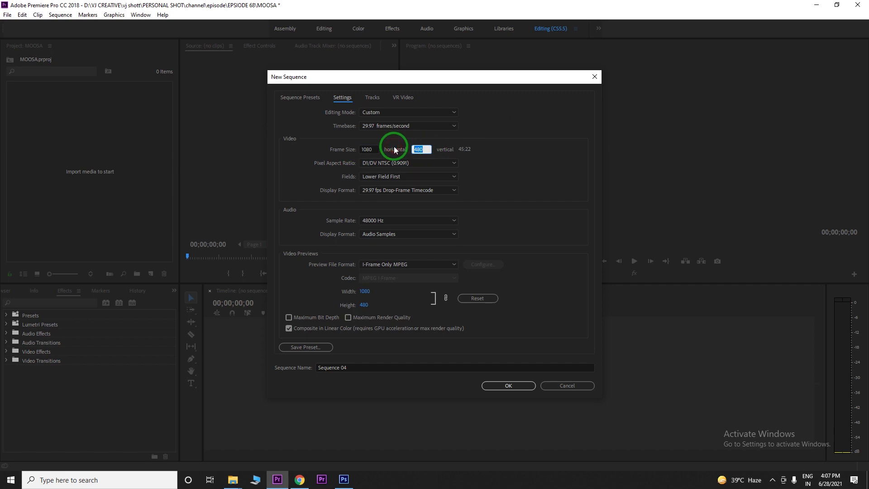
{"action": "type", "text": "1350"}
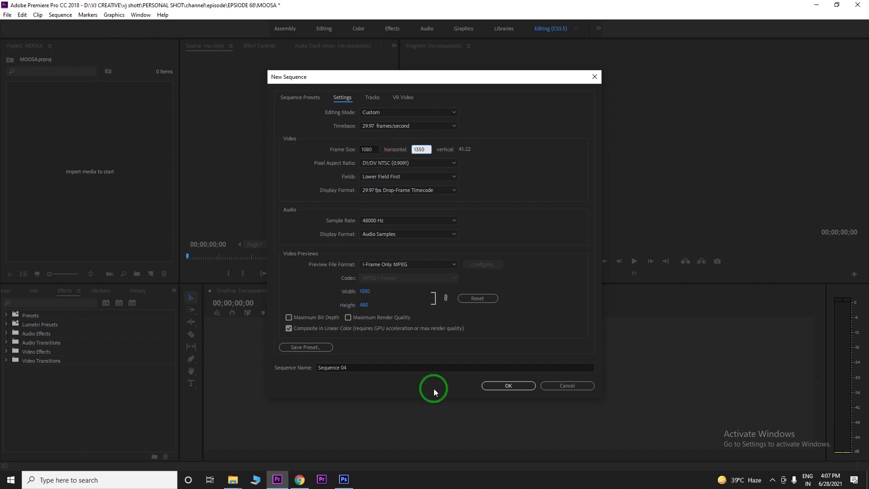
{"action": "left_click", "coordinate": [500, 389]}
Import the Malwa Block official video from the Downloads folder into the project
{"action": "left_click", "coordinate": [95, 168]}
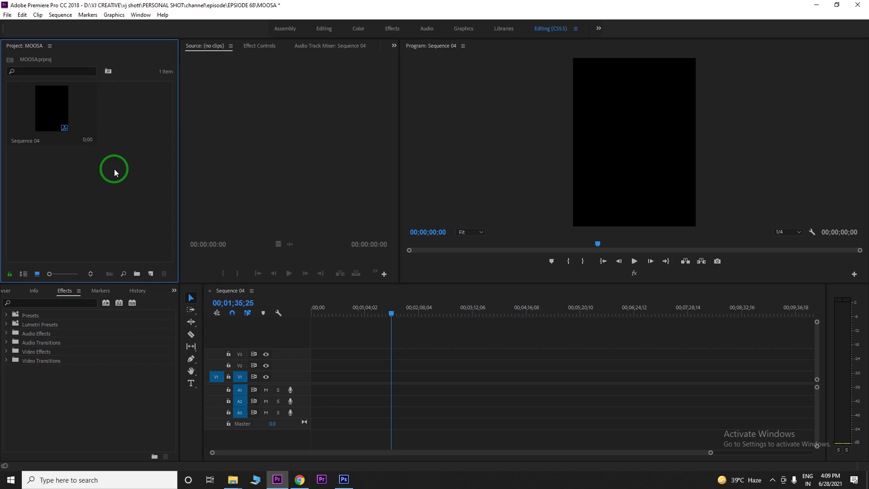
{"action": "right_click", "coordinate": [114, 169]}
{"action": "left_click", "coordinate": [133, 235]}
{"action": "double_click", "coordinate": [232, 134]}
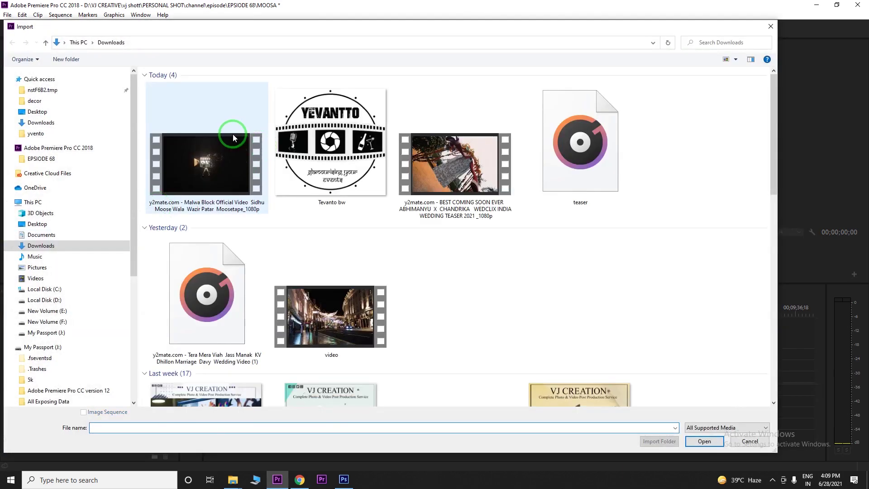
Place Untitled-1.png at the start of video track V2 and lengthen the clip to about 00;05;30;09
{"action": "left_click", "coordinate": [131, 112]}
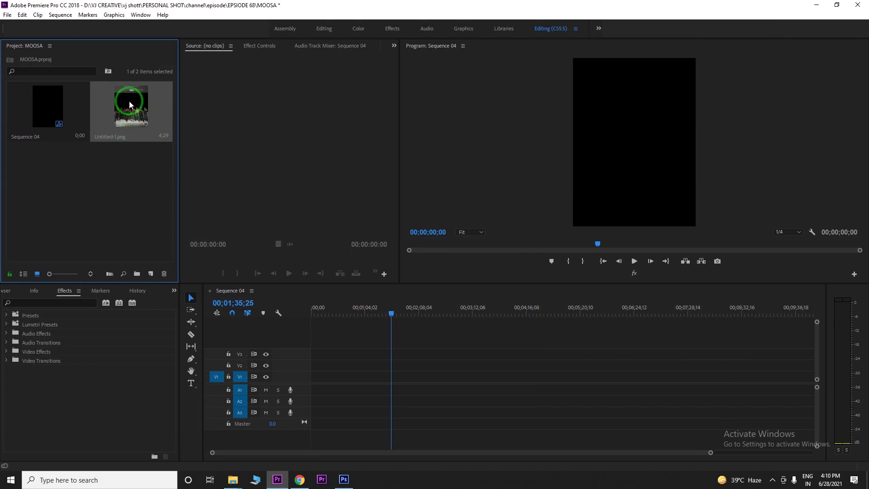
{"action": "left_click_drag", "start_coordinate": [122, 104], "coordinate": [502, 364]}
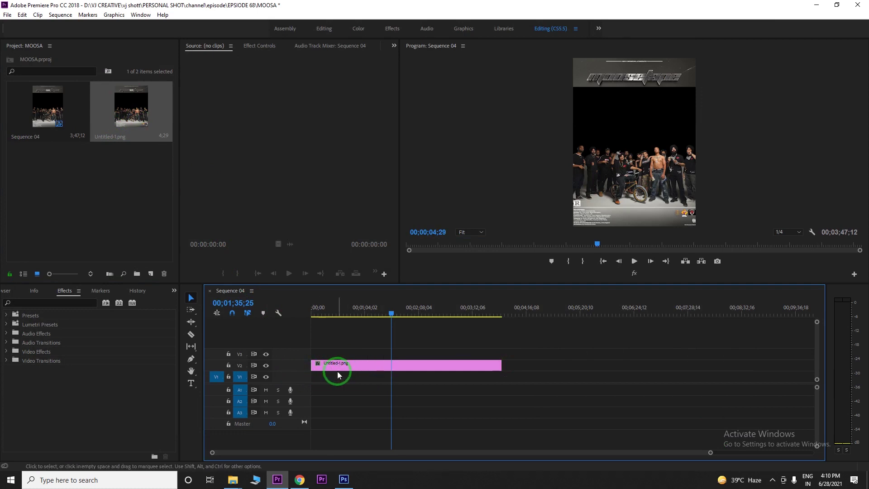
{"action": "left_click", "coordinate": [241, 367]}
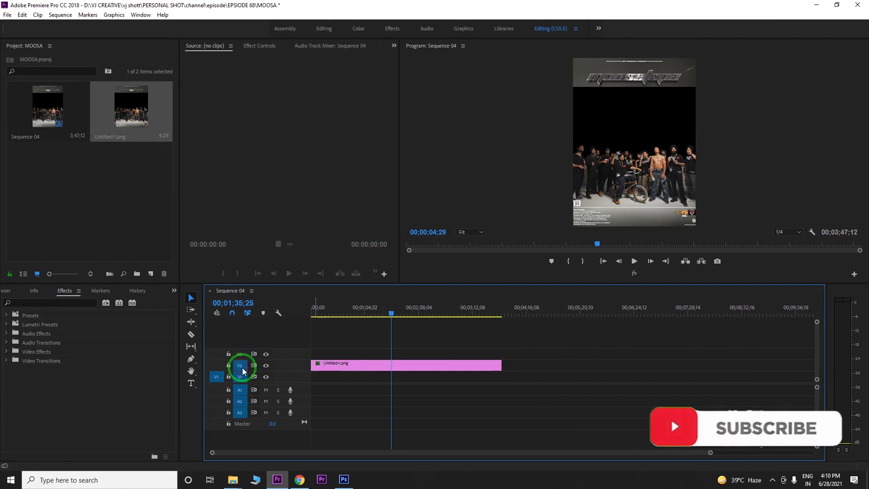
{"action": "left_click_drag", "start_coordinate": [326, 363], "coordinate": [330, 378]}
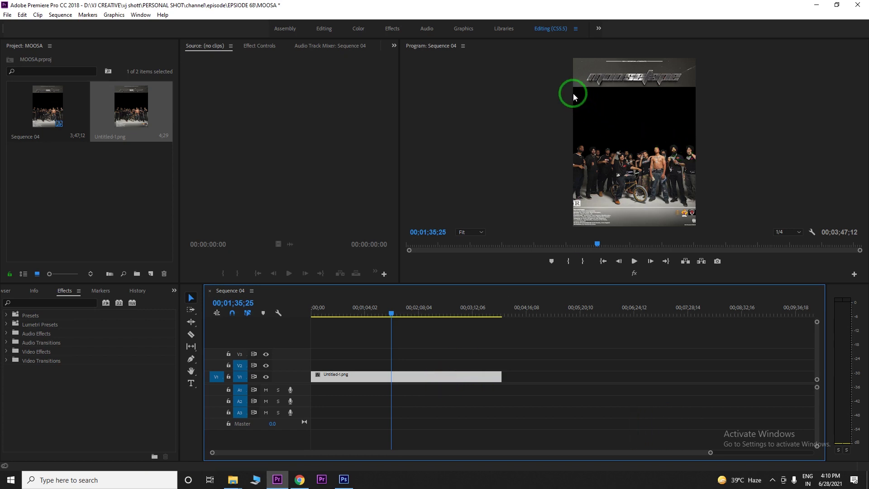
{"action": "left_click_drag", "start_coordinate": [323, 375], "coordinate": [324, 365]}
{"action": "left_click_drag", "start_coordinate": [500, 363], "coordinate": [588, 363]}
Import the Malwa Block official video from the Downloads folder and open it for source preview
{"action": "right_click", "coordinate": [45, 192]}
{"action": "left_click", "coordinate": [76, 262]}
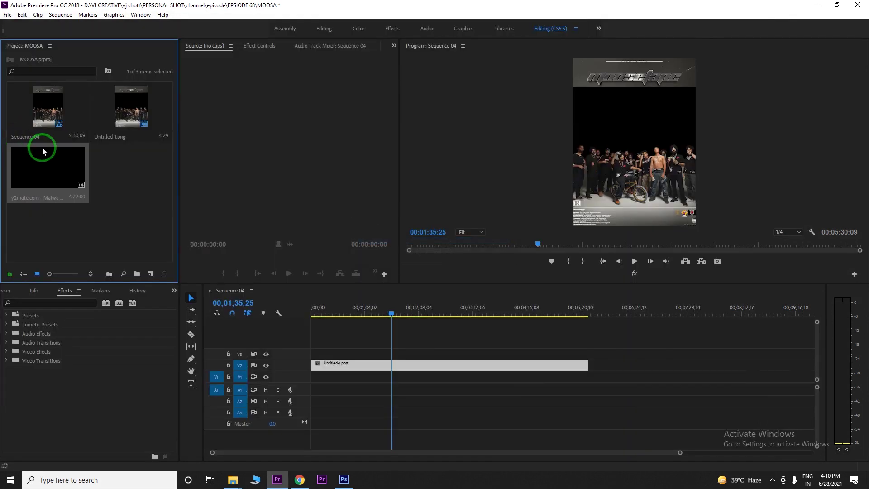
{"action": "double_click", "coordinate": [40, 171]}
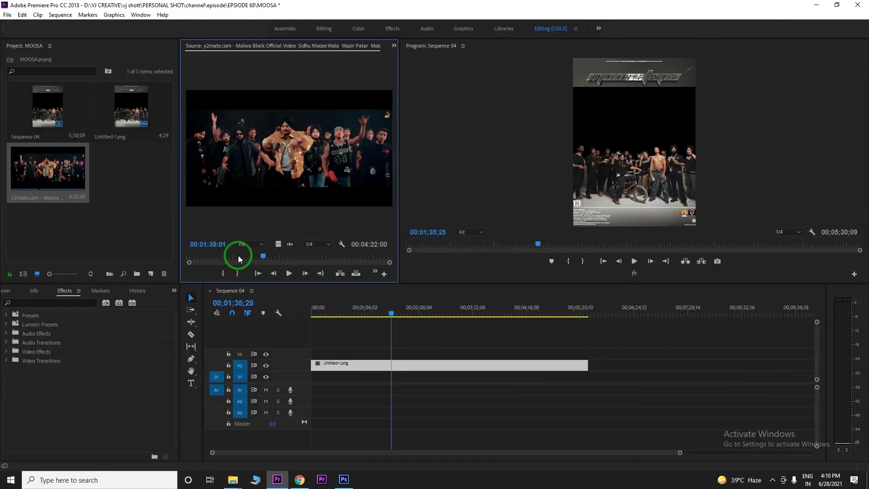
Mark a section of about 11 seconds ending near 00;01;50;16 in the Malwa Block video and place it at the start of V1
{"action": "key", "text": "i"}
{"action": "left_click", "coordinate": [264, 256]}
{"action": "left_click_drag", "start_coordinate": [264, 253], "coordinate": [311, 376]}
{"action": "key", "text": "o"}
{"action": "key", "text": "p"}
Extend the Malwa Block clip on V1 and shorten Untitled-1.png on V2 so both end at about 00;01;05;02
{"action": "left_click", "coordinate": [315, 313]}
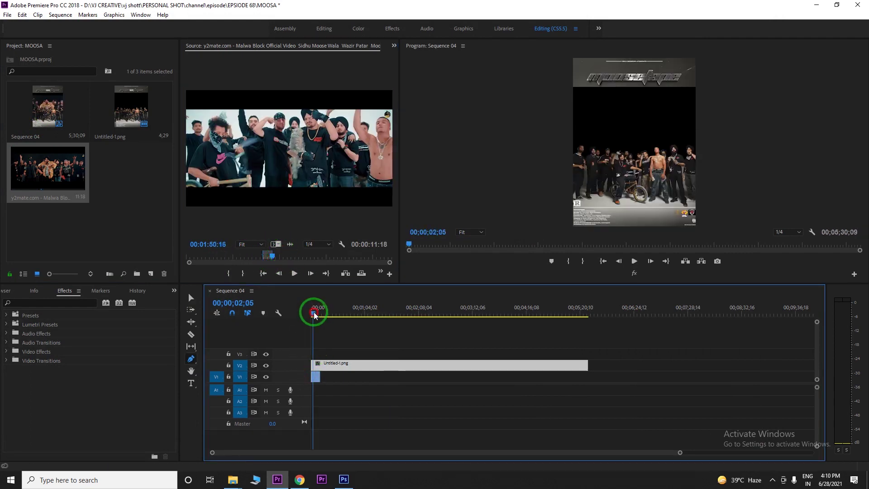
{"action": "left_click", "coordinate": [198, 299]}
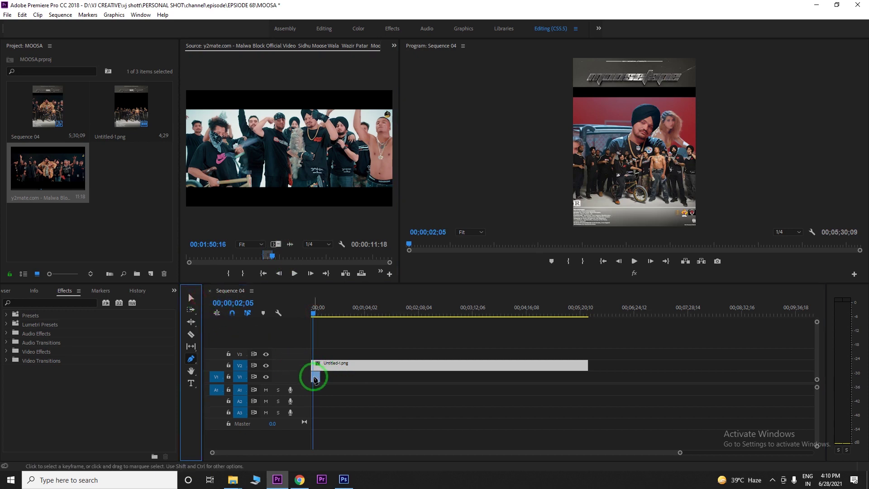
{"action": "left_click", "coordinate": [191, 297]}
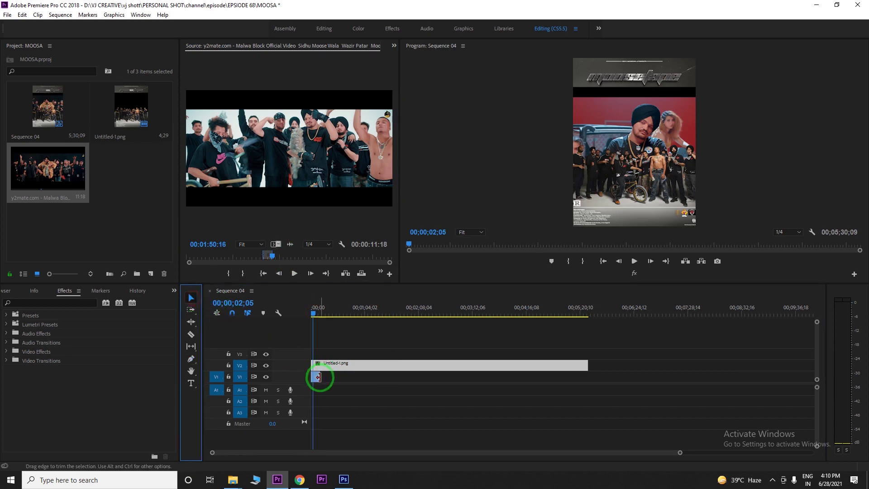
{"action": "left_click_drag", "start_coordinate": [318, 377], "coordinate": [363, 378]}
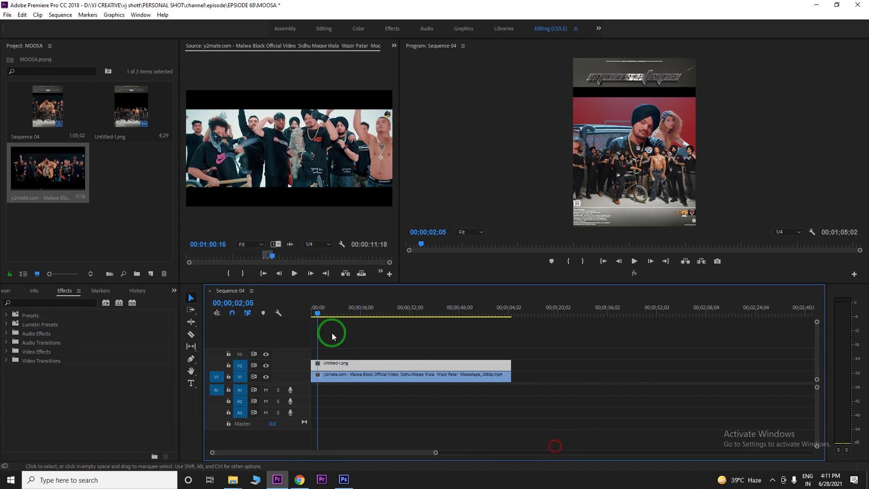
Move the Malwa Block clip on V1 upward behind the poster by setting its vertical position to 577.0
{"action": "left_click", "coordinate": [340, 378]}
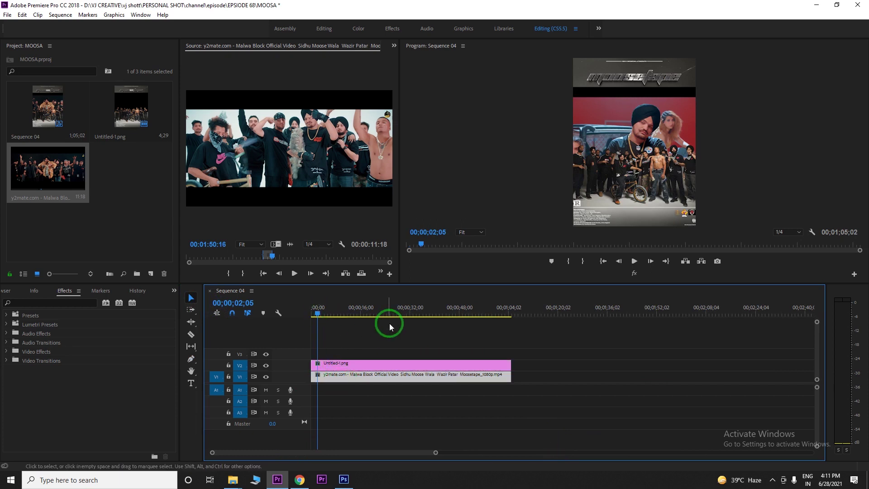
{"action": "left_click", "coordinate": [393, 45]}
{"action": "left_click", "coordinate": [403, 64]}
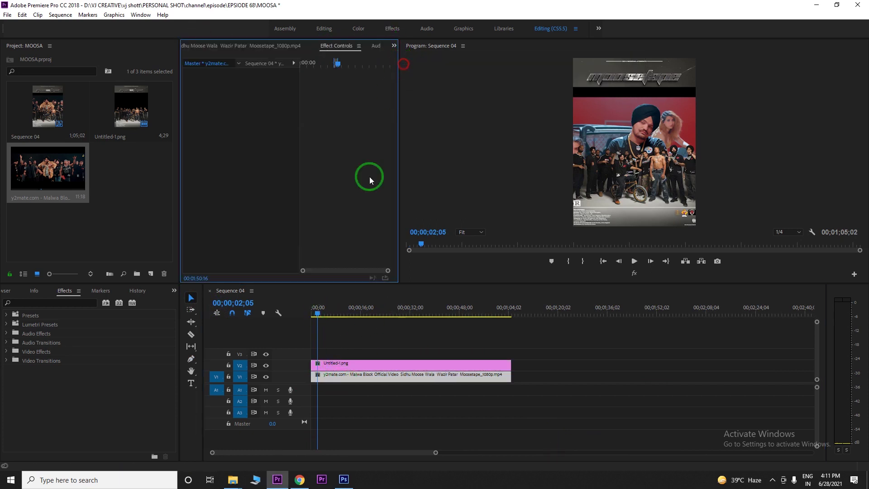
{"action": "left_click", "coordinate": [329, 376]}
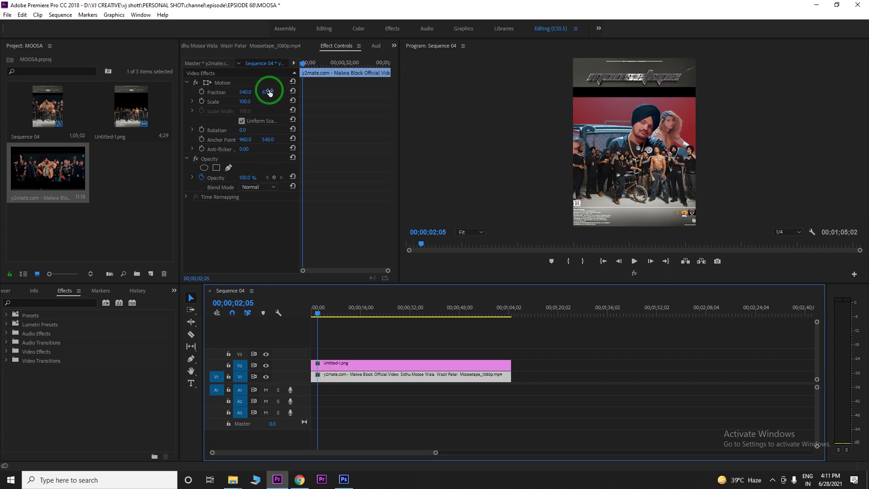
{"action": "left_click_drag", "start_coordinate": [268, 92], "coordinate": [196, 115]}
Play the sequence from the start in a maximized program preview to check the video behind the poster
{"action": "left_click", "coordinate": [312, 312]}
{"action": "left_click", "coordinate": [656, 159]}
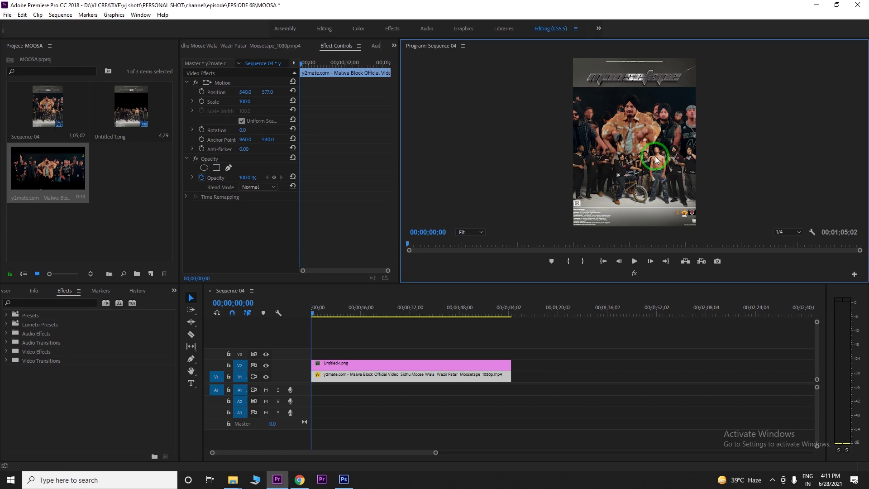
{"action": "key", "text": "grave"}
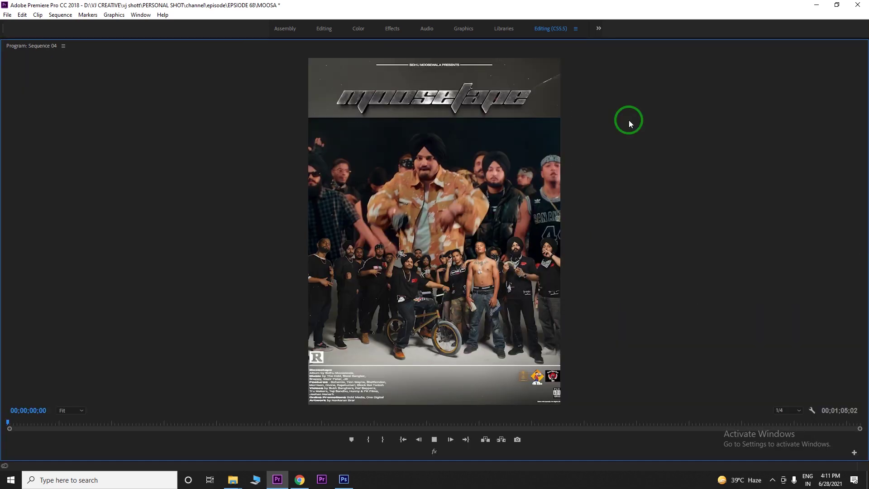
{"action": "key", "text": "space"}
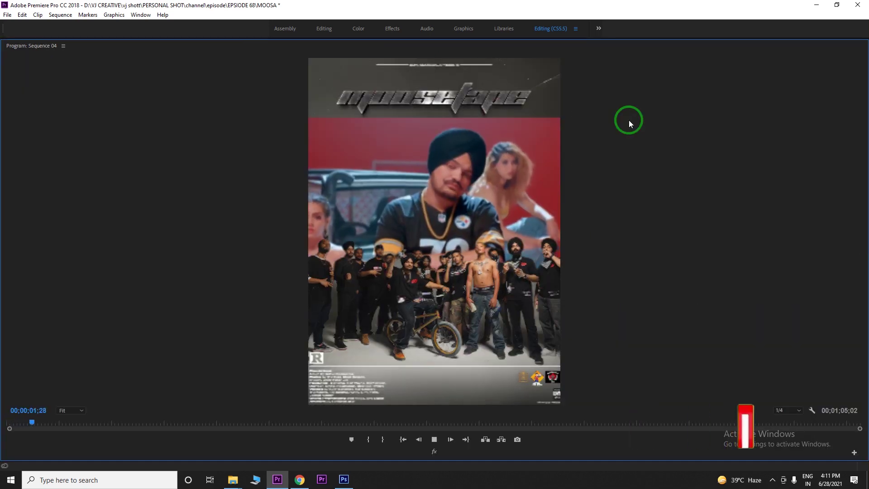